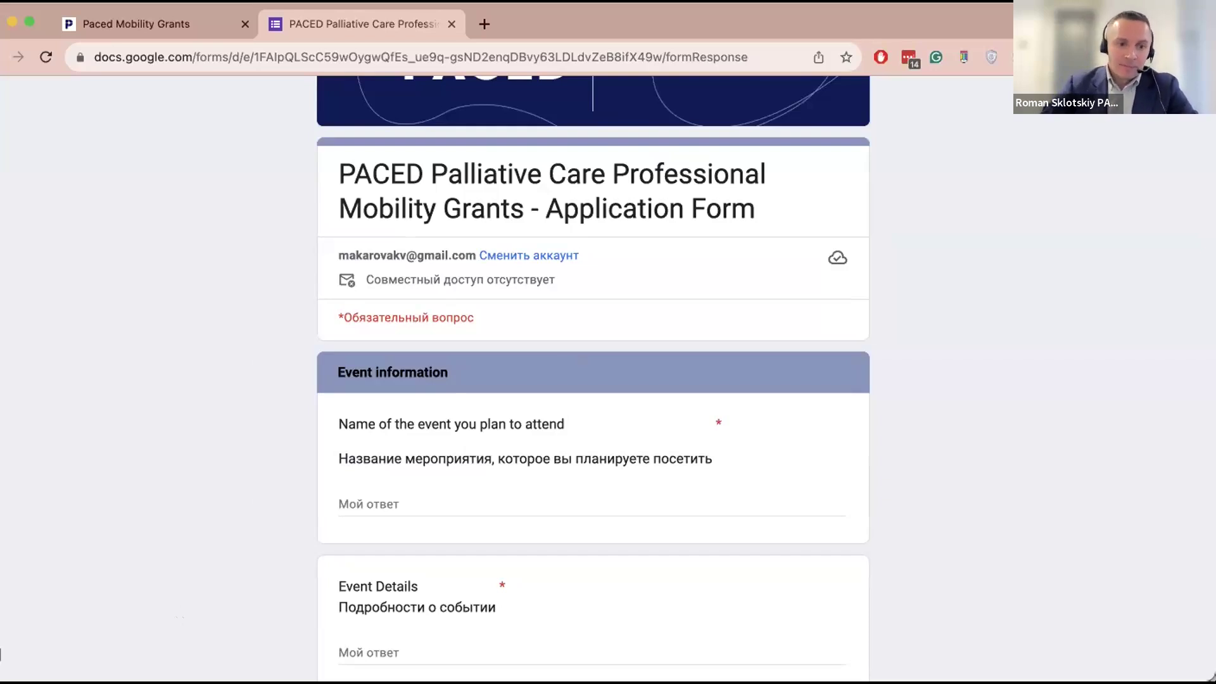
Step: Begin the answer for the name of the event to attend with "Визит в учреждение ______"
scroll(403, 412, down, 3)
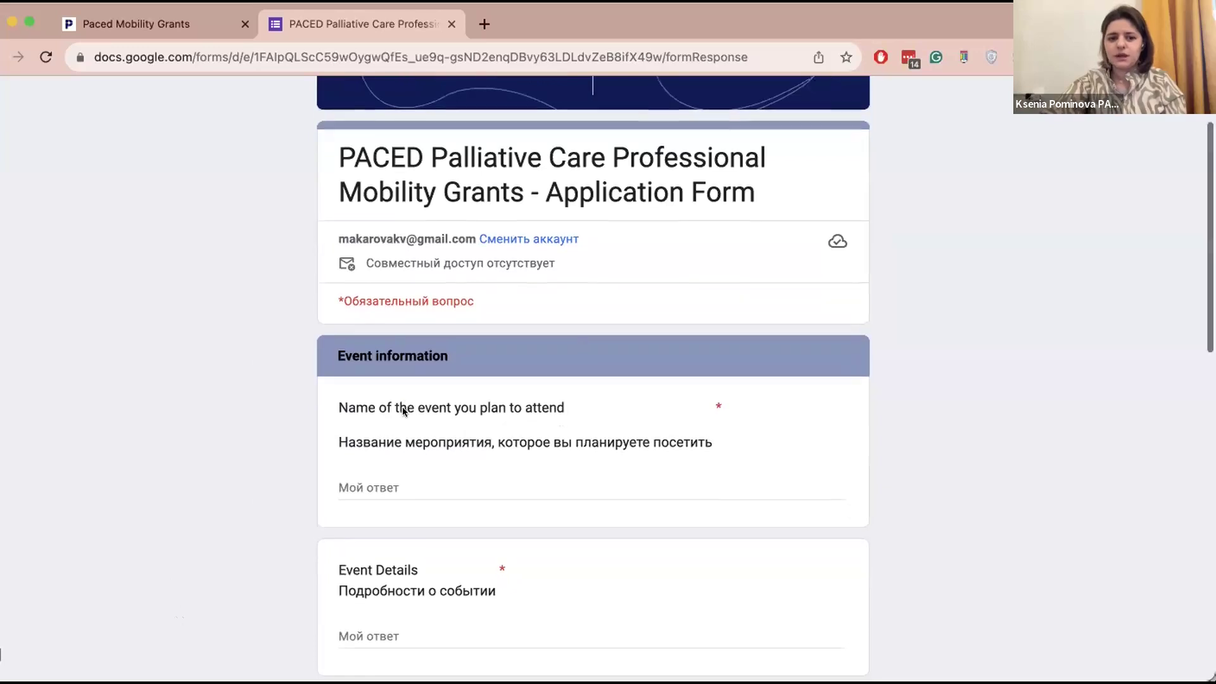
click(382, 408)
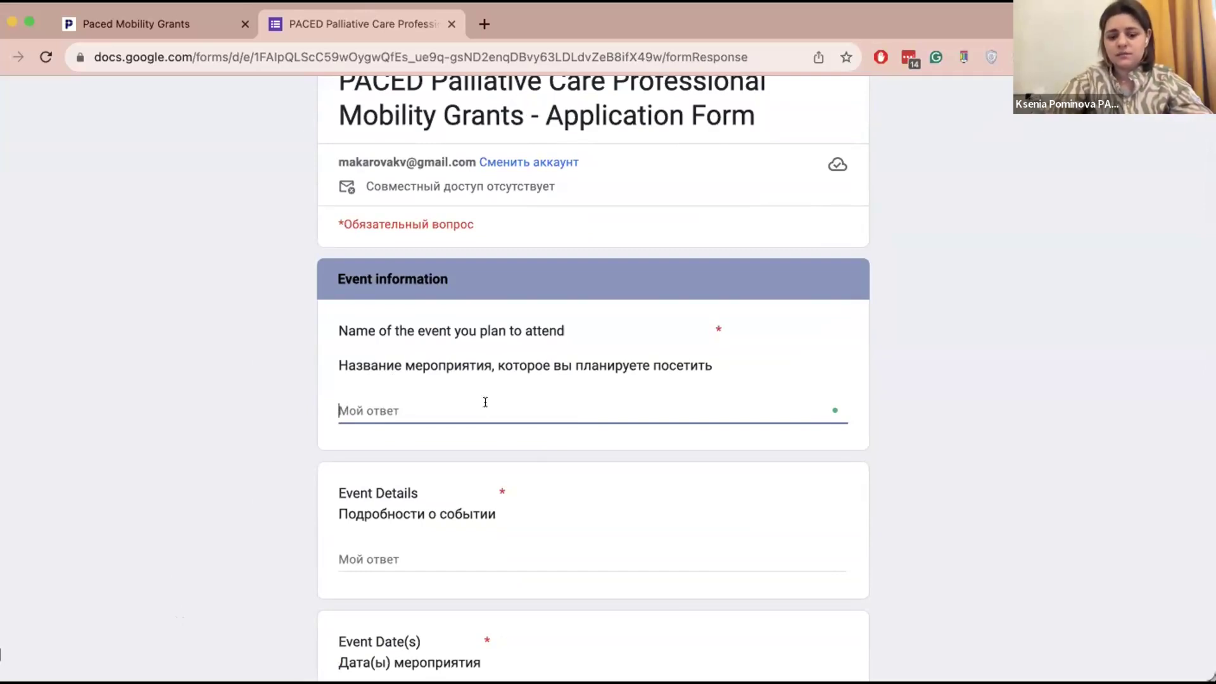
text(Dbpb)
key(BackSpace)
key(BackSpace)
key(BackSpace)
key(BackSpace)
text(Визит в )
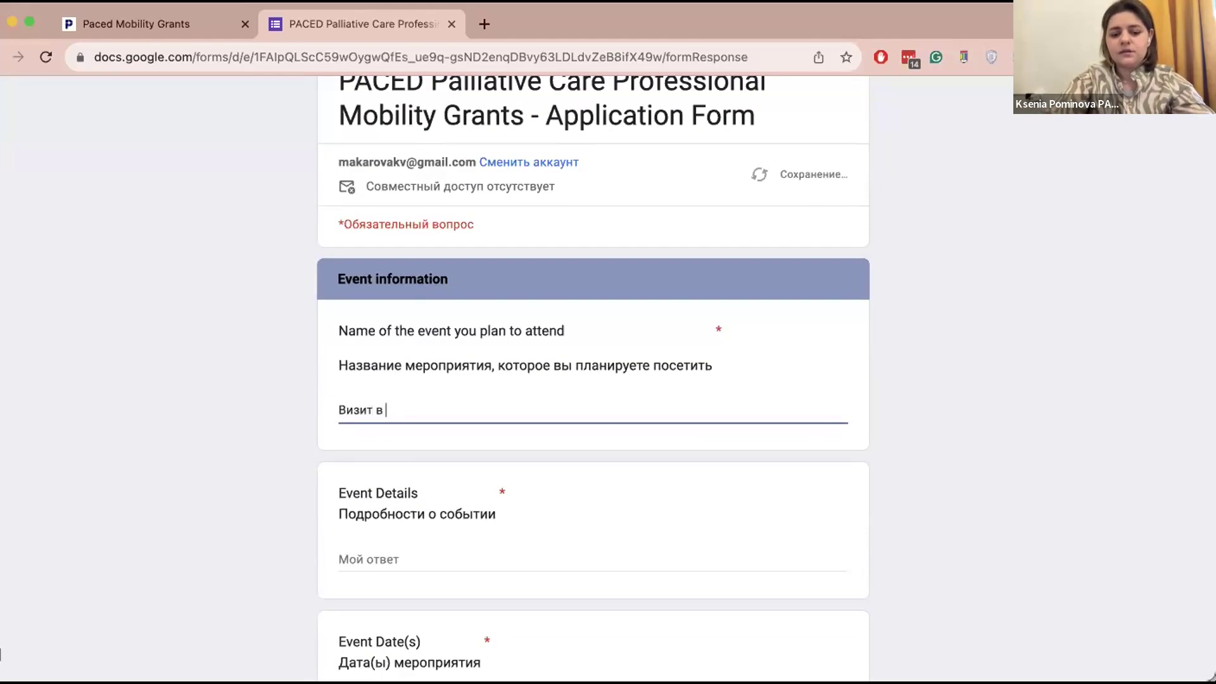
text(учреждение )
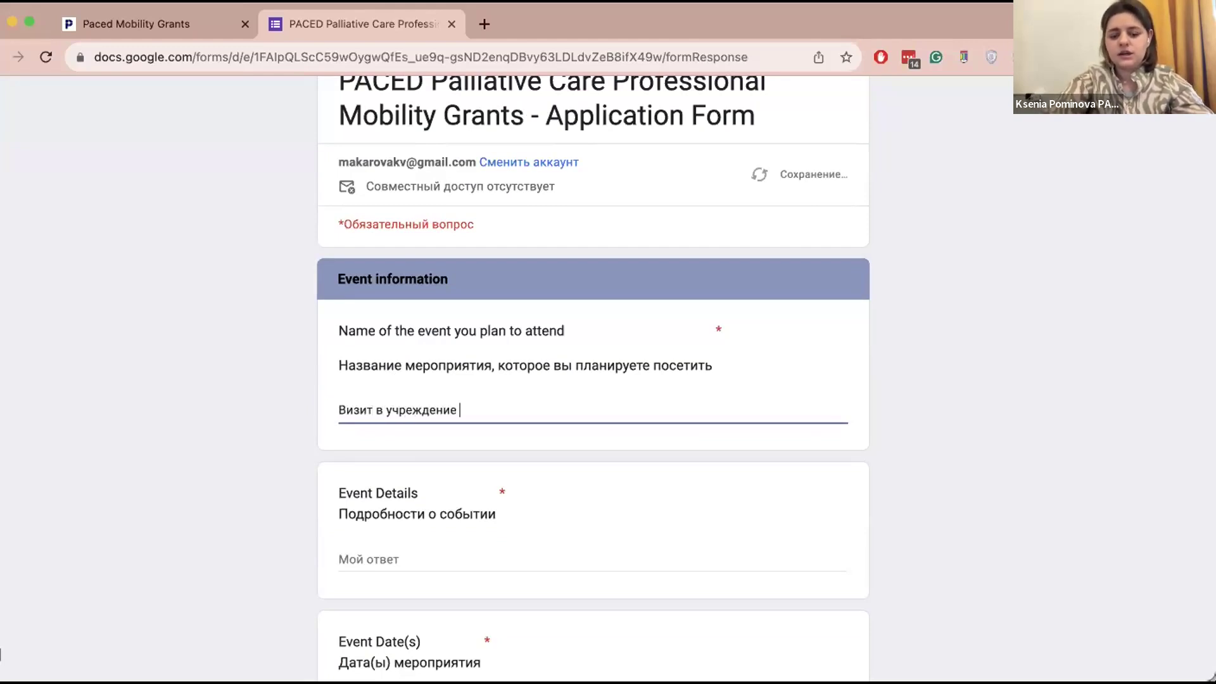
text(_____)
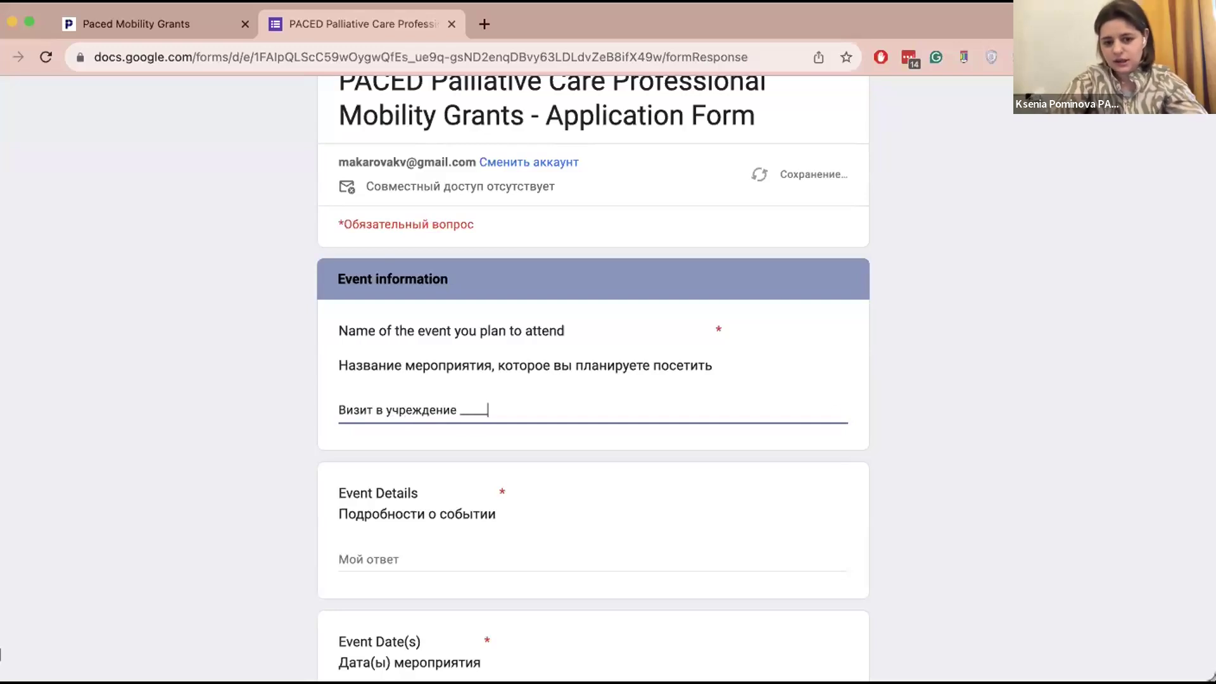
text( www. gf)
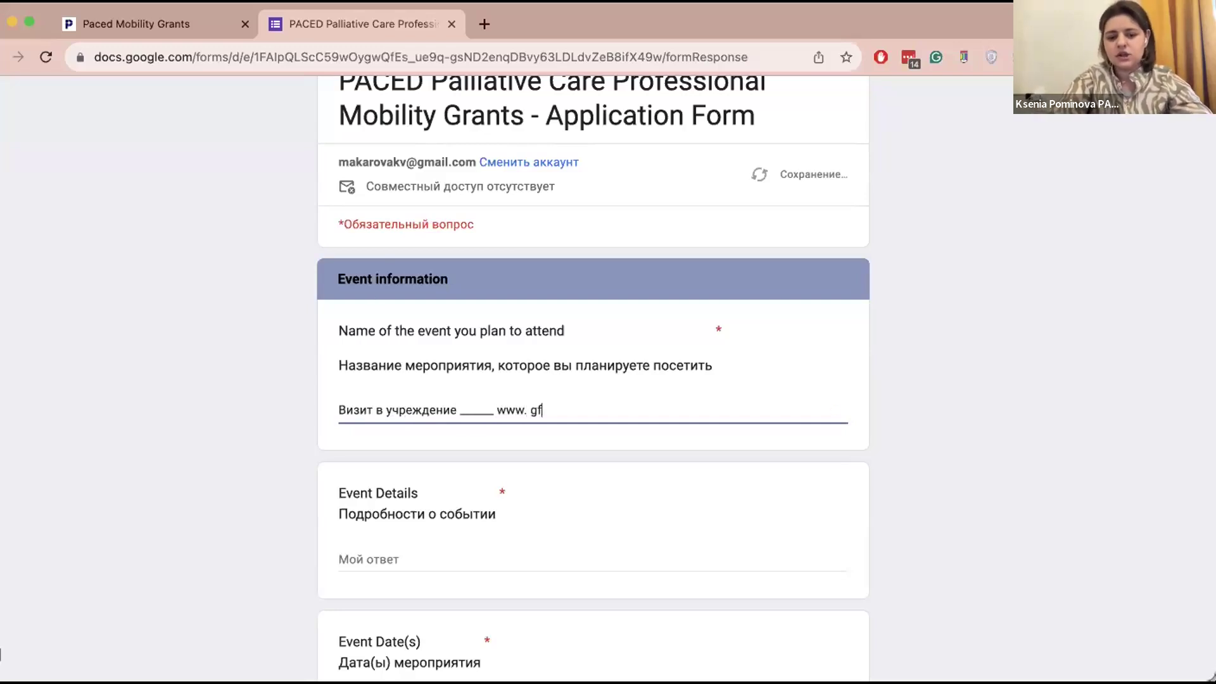
key(BackSpace)
key(BackSpace)
key(BackSpace)
text(fsfsfs.)
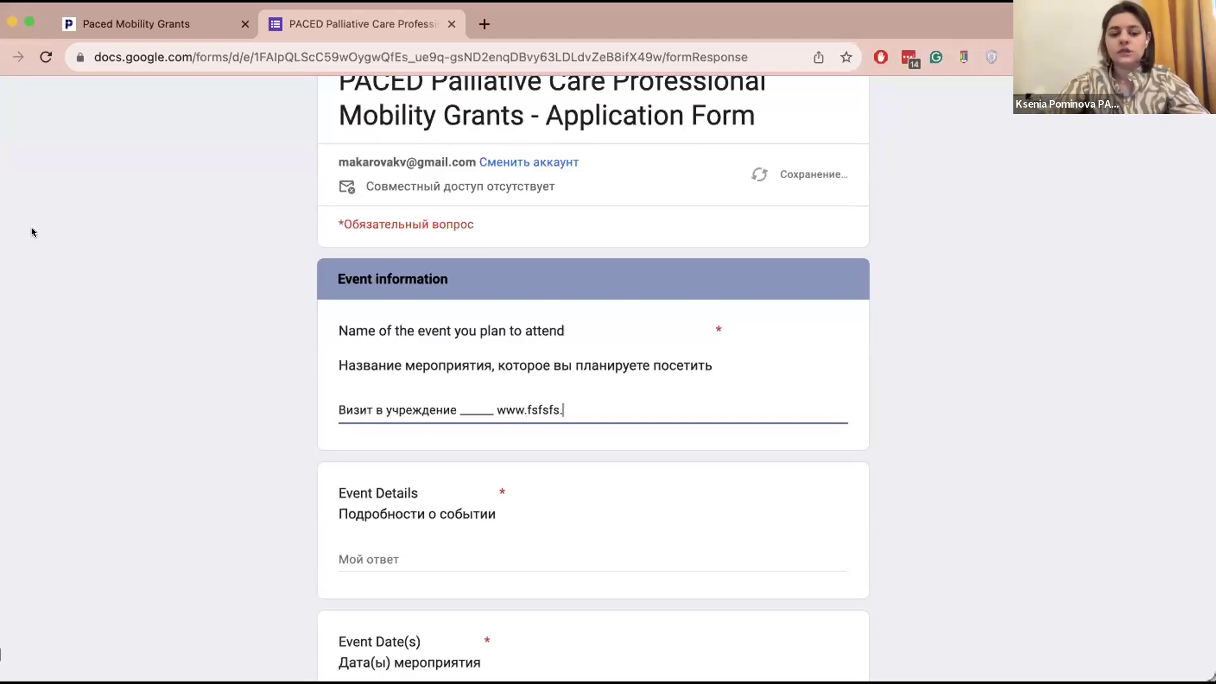
Step: Fill in the Event Details answer with a short row of dashes as a placeholder
scroll(469, 462, down, 2)
click(412, 445)
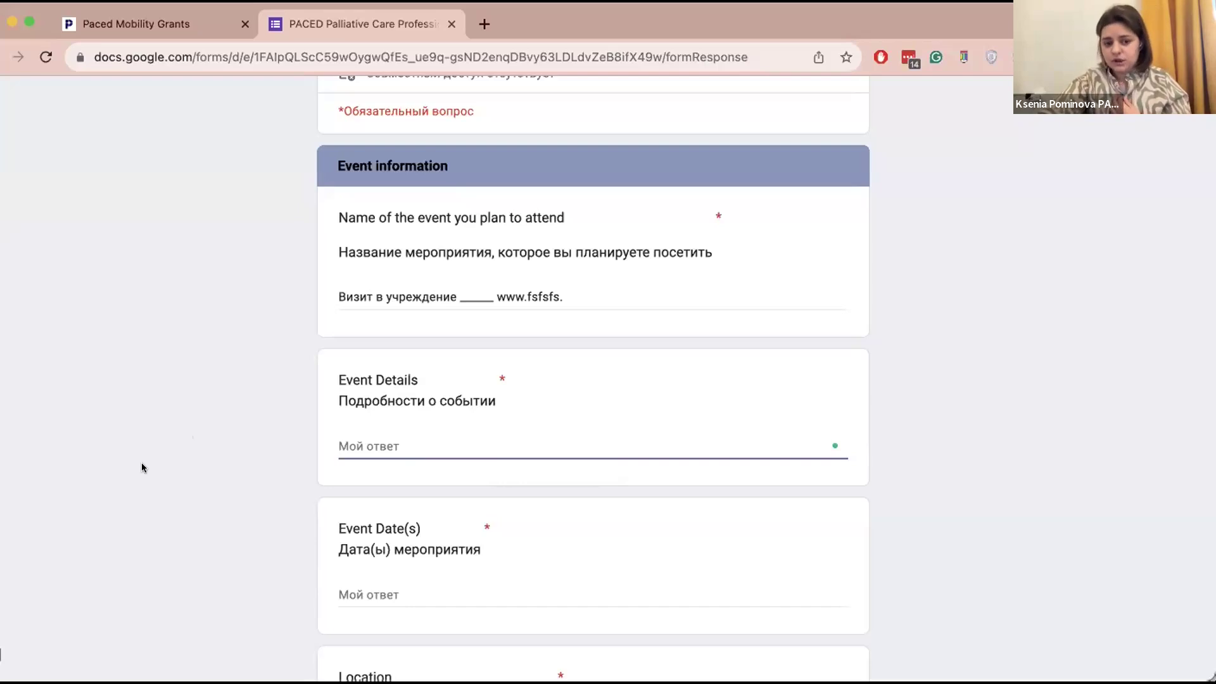
scroll(142, 467, down, 2)
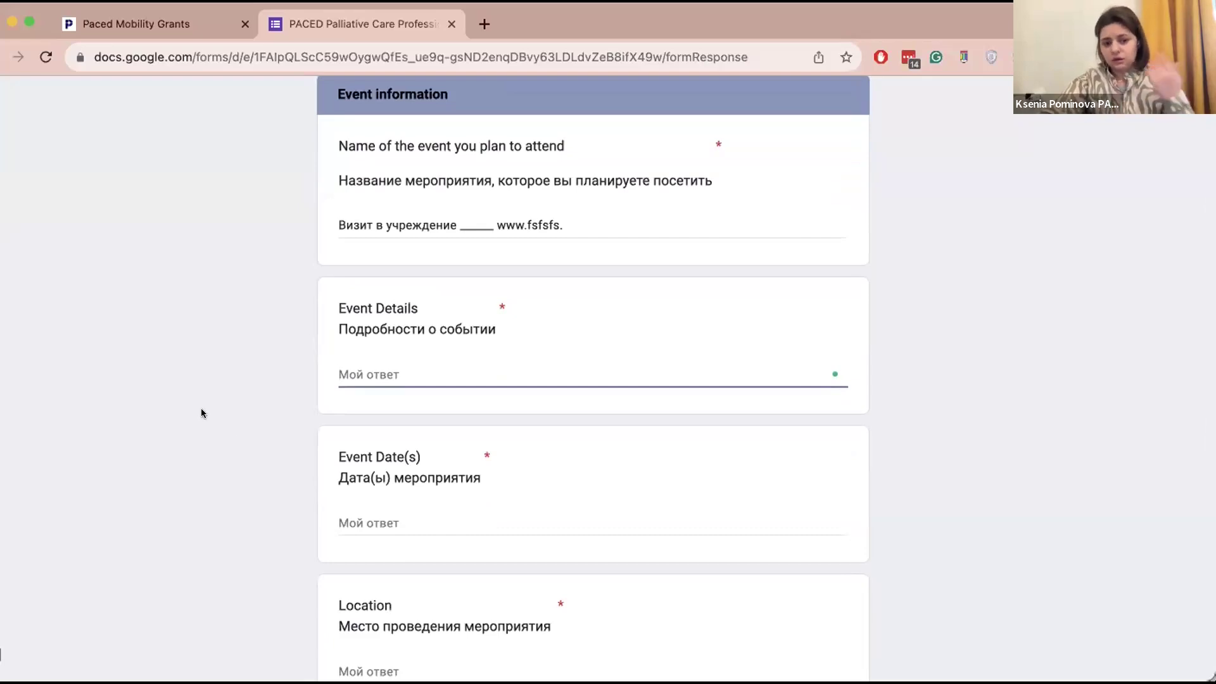
scroll(202, 413, down, 1)
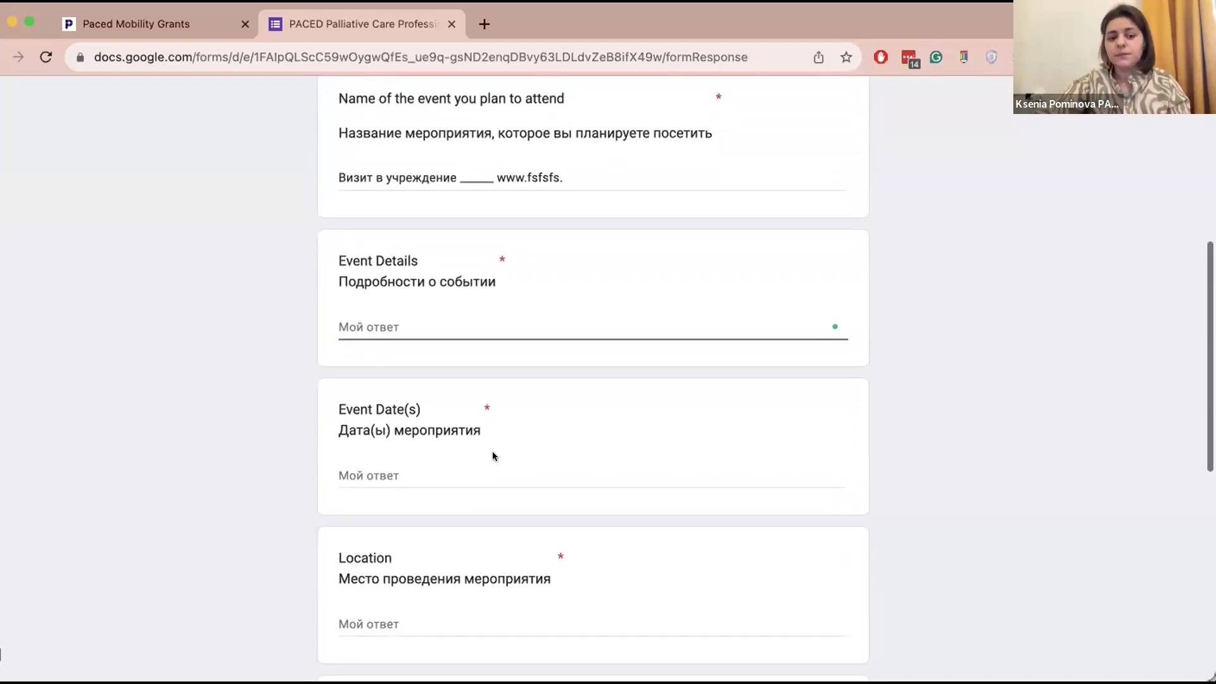
key(Tab)
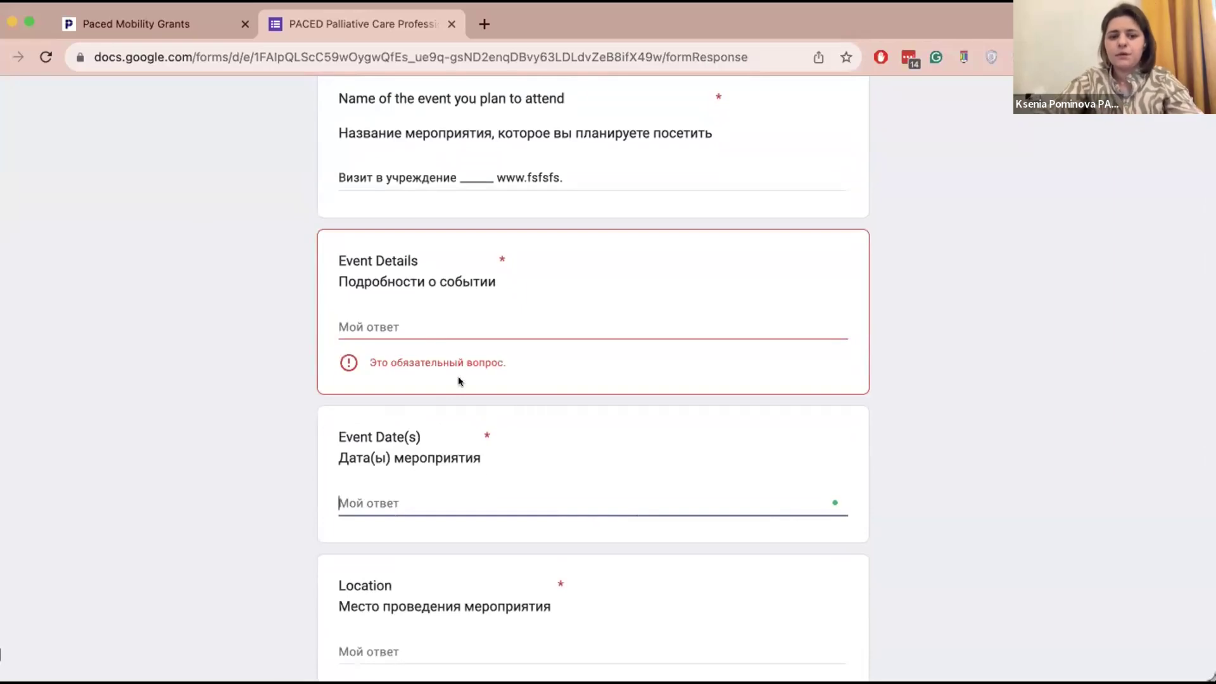
click(432, 322)
text(_____)
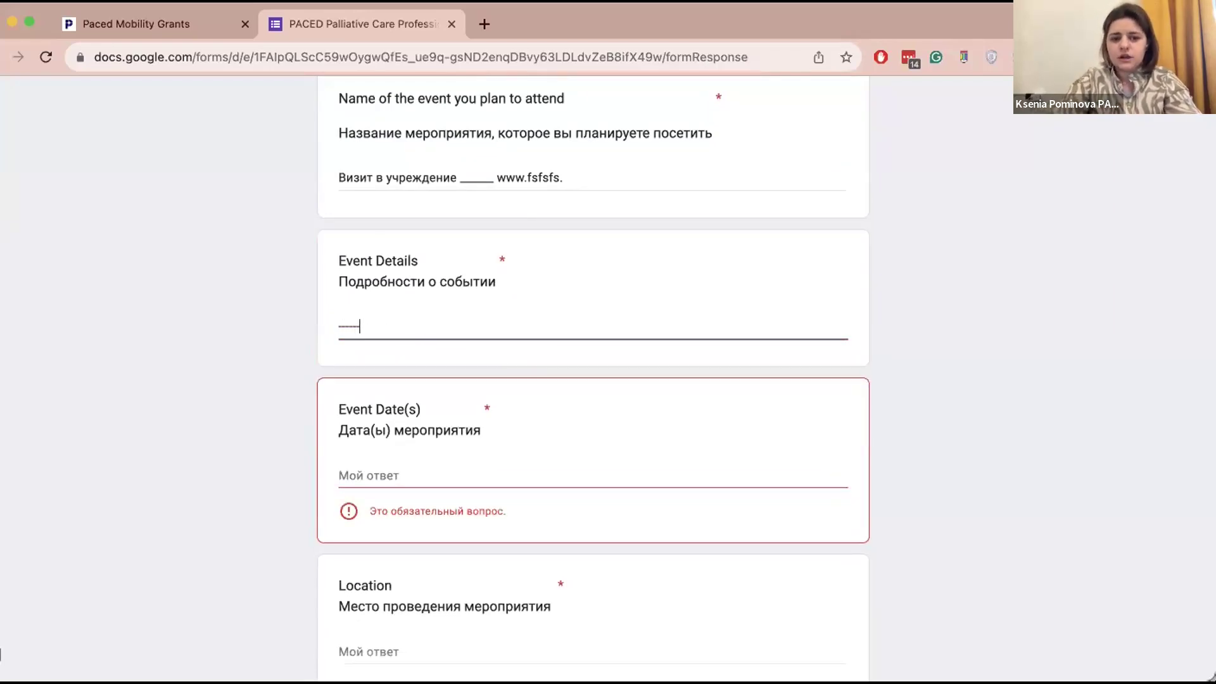
Step: Enter "конец апреля" as the event date
click(353, 469)
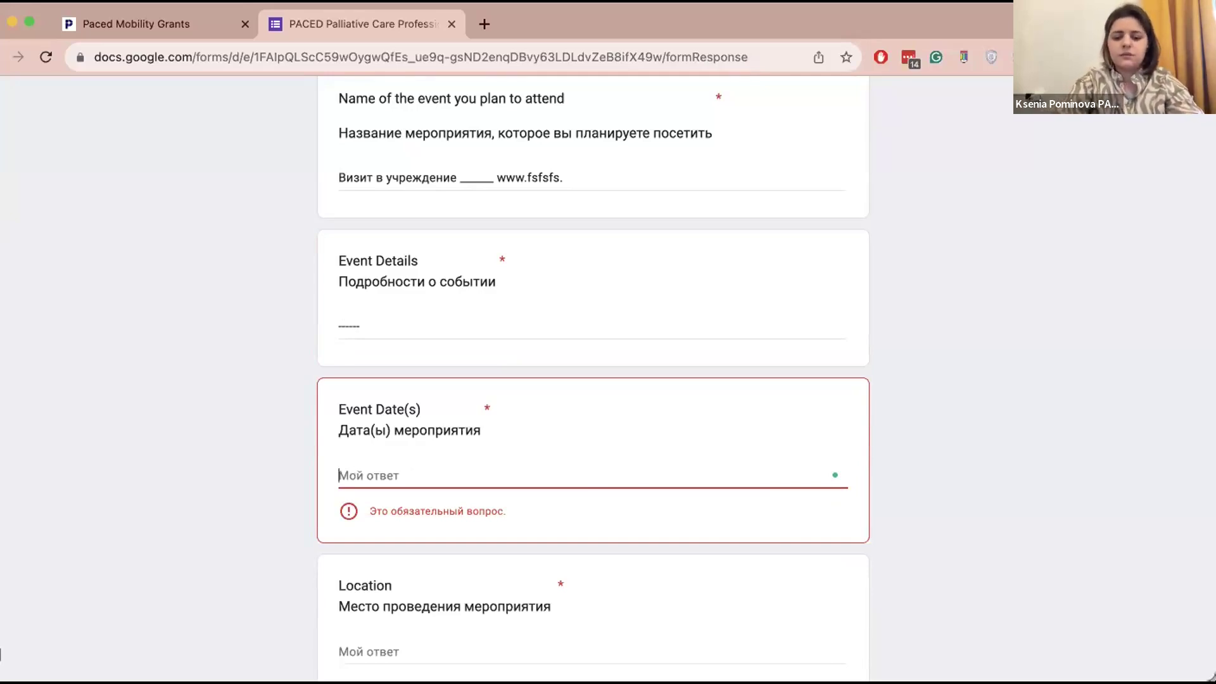
text(июн)
key(BackSpace)
key(BackSpace)
key(BackSpace)
text(конец апреля)
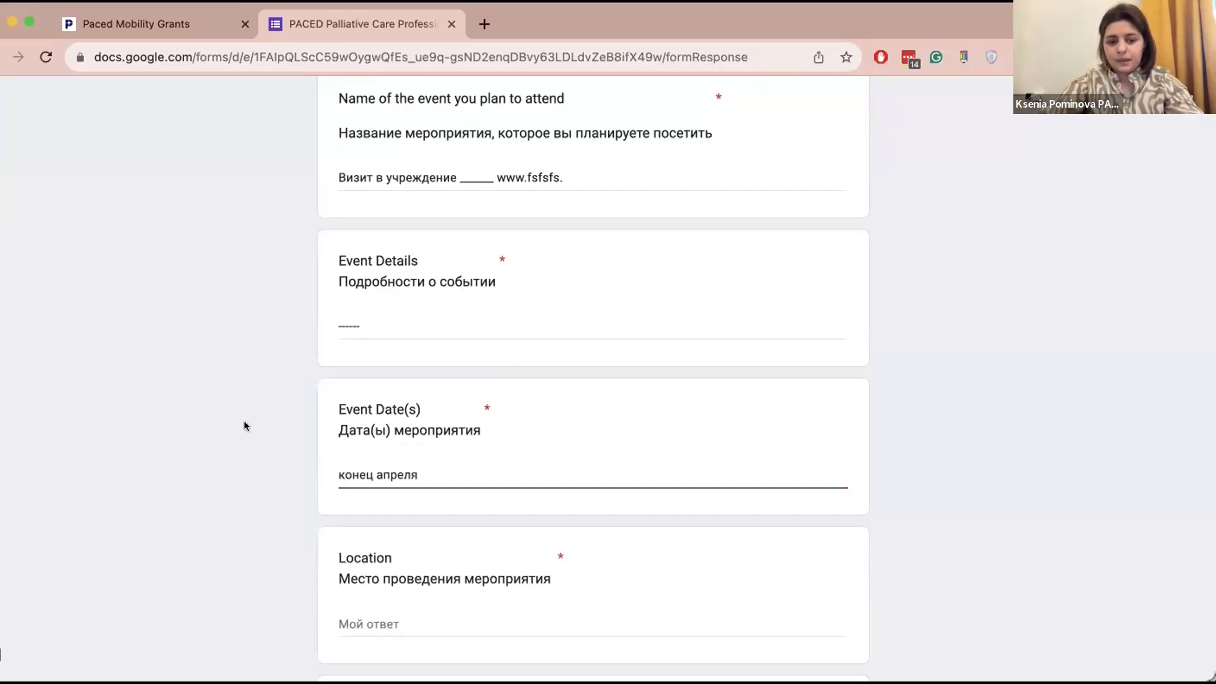
Step: Enter "Алматы" as the location of the event
scroll(244, 426, down, 3)
click(529, 439)
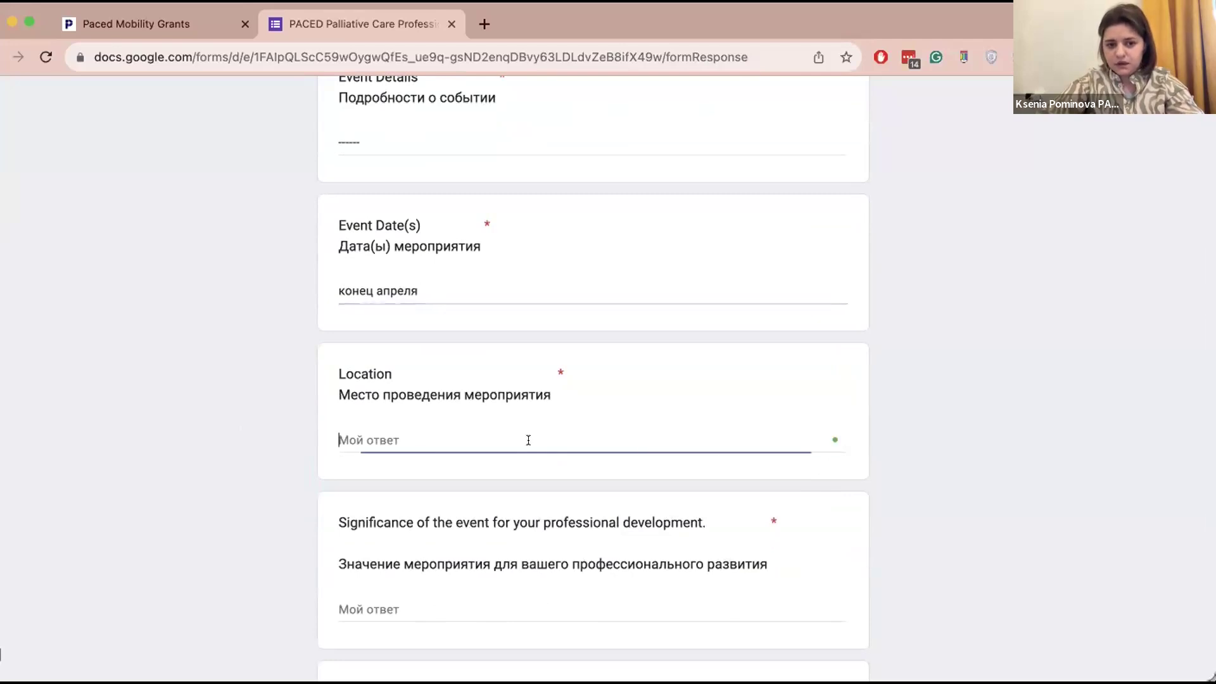
text(Алматы)
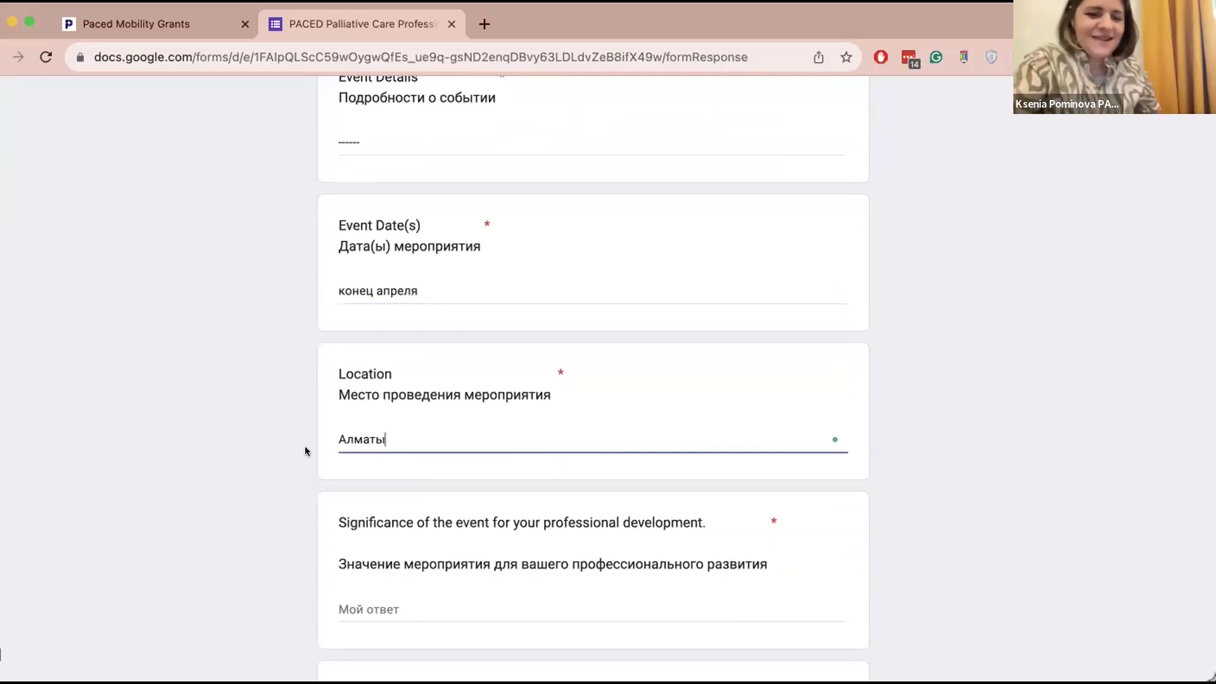
Step: Answer the question on the event's significance for professional development with "Посмотреть на мобильную службу"
scroll(305, 451, down, 2)
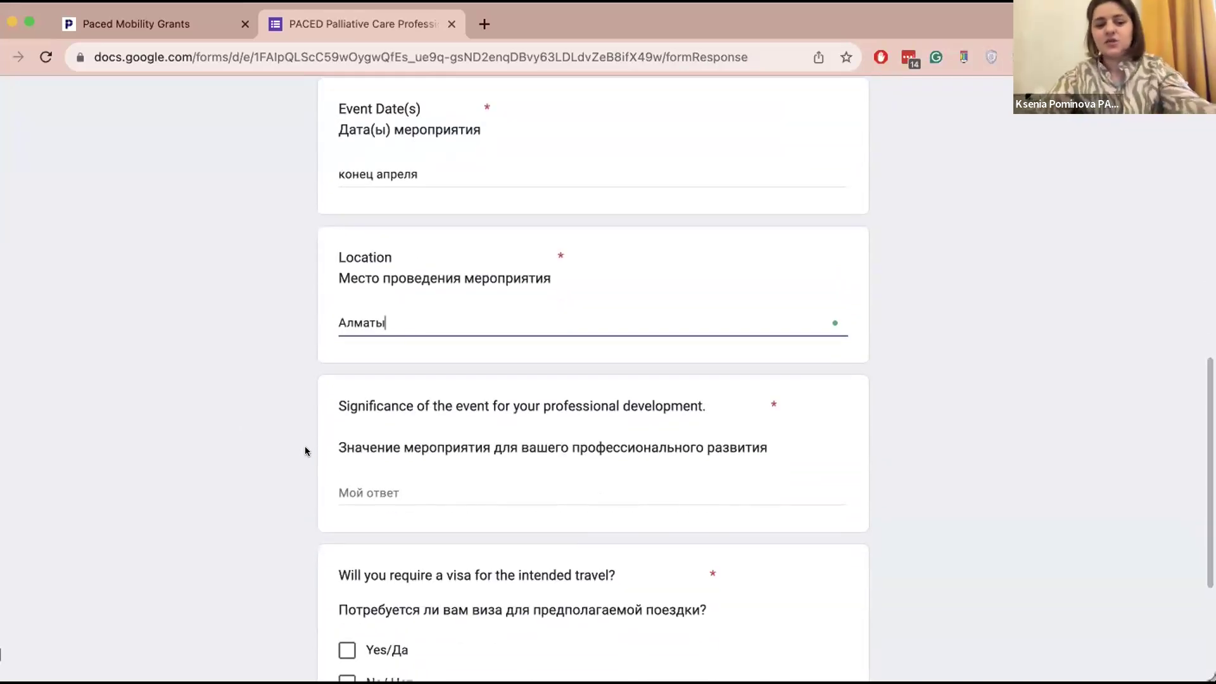
click(408, 493)
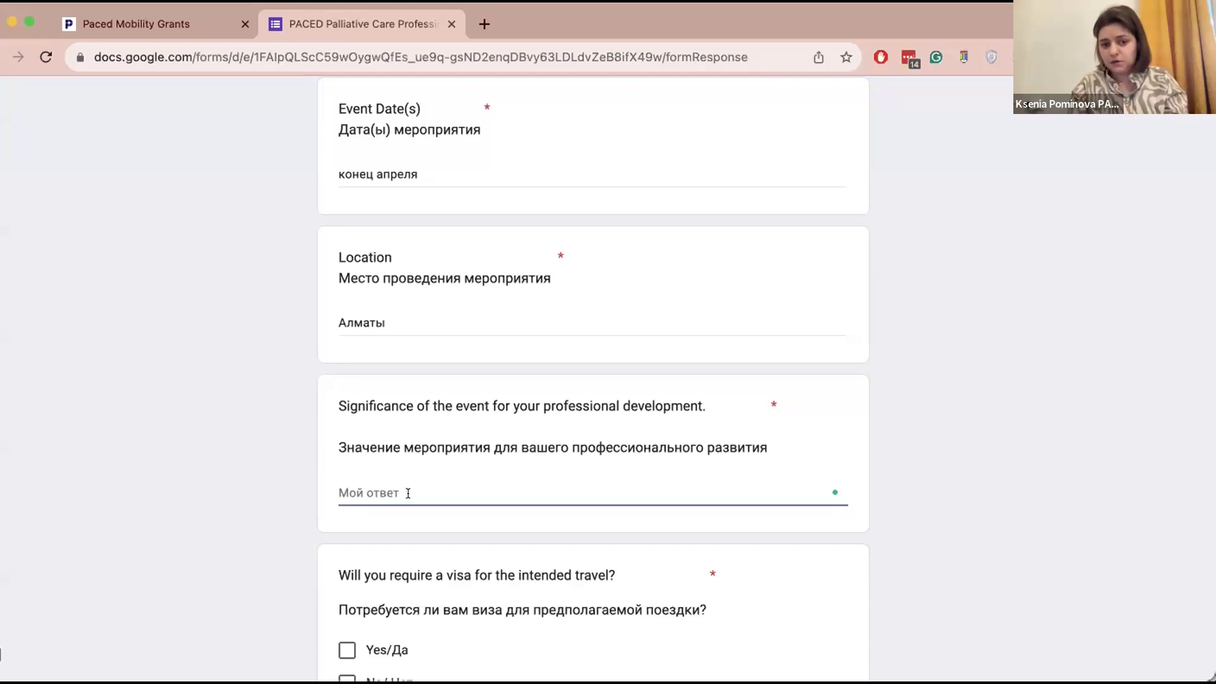
text(Посмотрет)
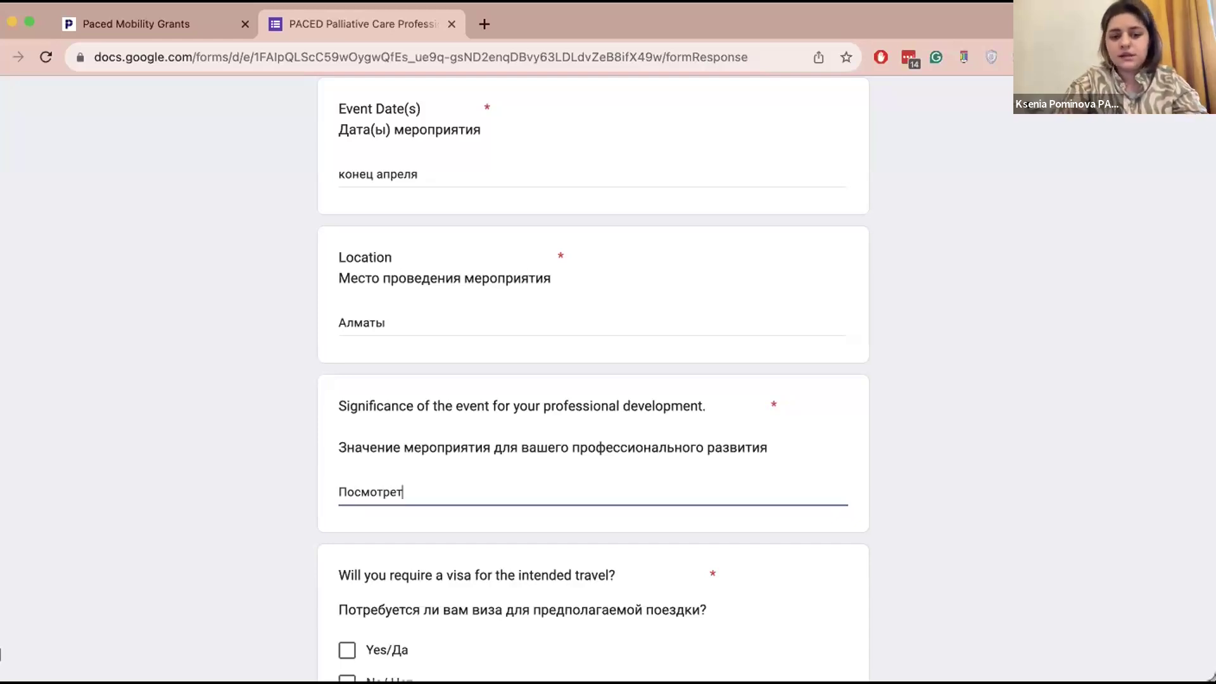
text(ь мобиль)
key(BackSpace)
key(BackSpace)
key(BackSpace)
key(BackSpace)
key(BackSpace)
key(BackSpace)
key(BackSpace)
text(на мобильную службу)
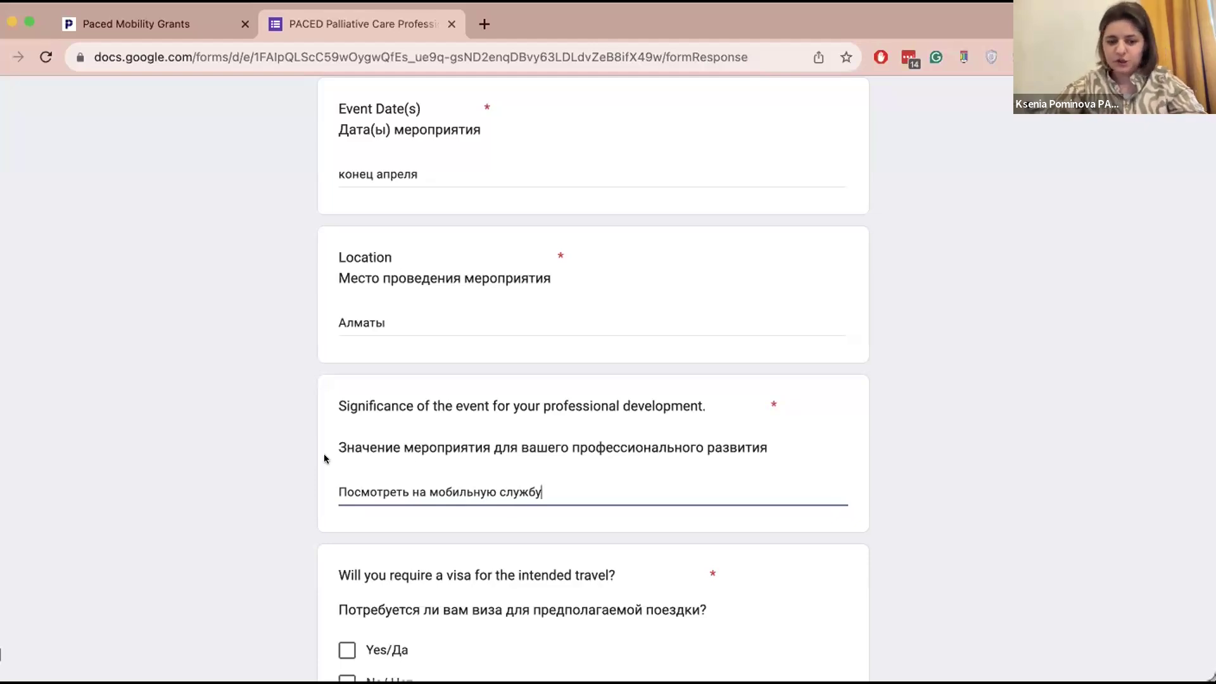
click(355, 475)
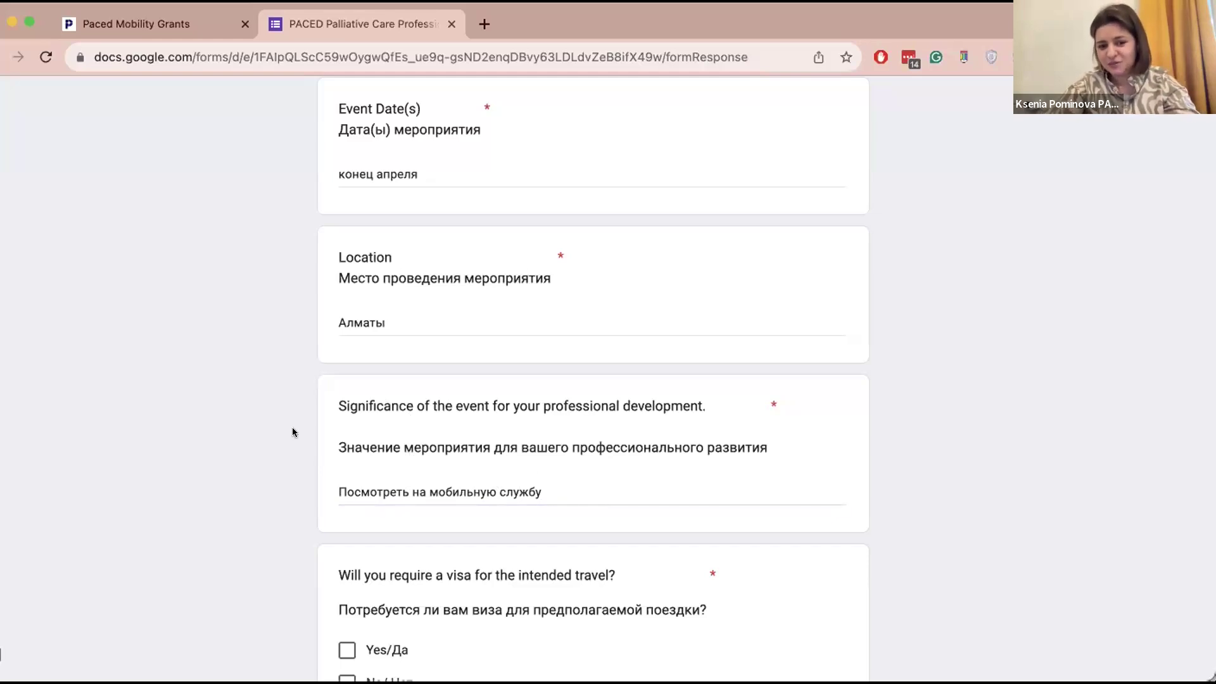
Step: Answer "No/ Нет" to the visa requirement question and continue to the next section of the form
scroll(293, 433, down, 3)
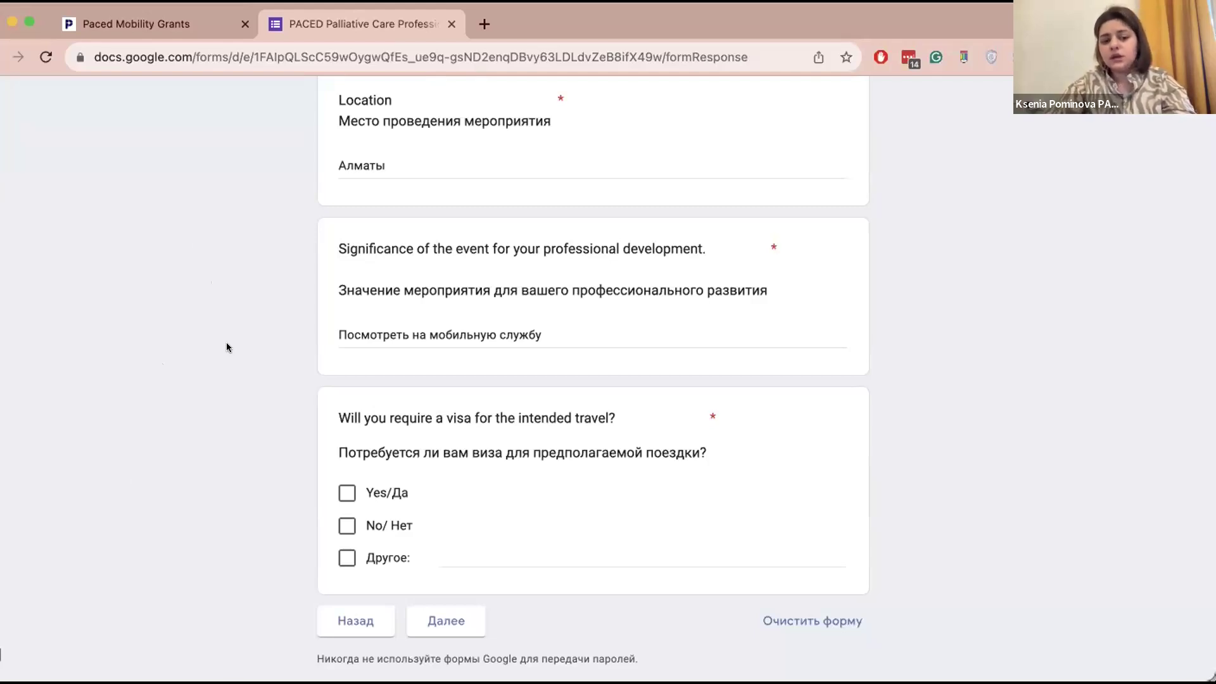
click(362, 495)
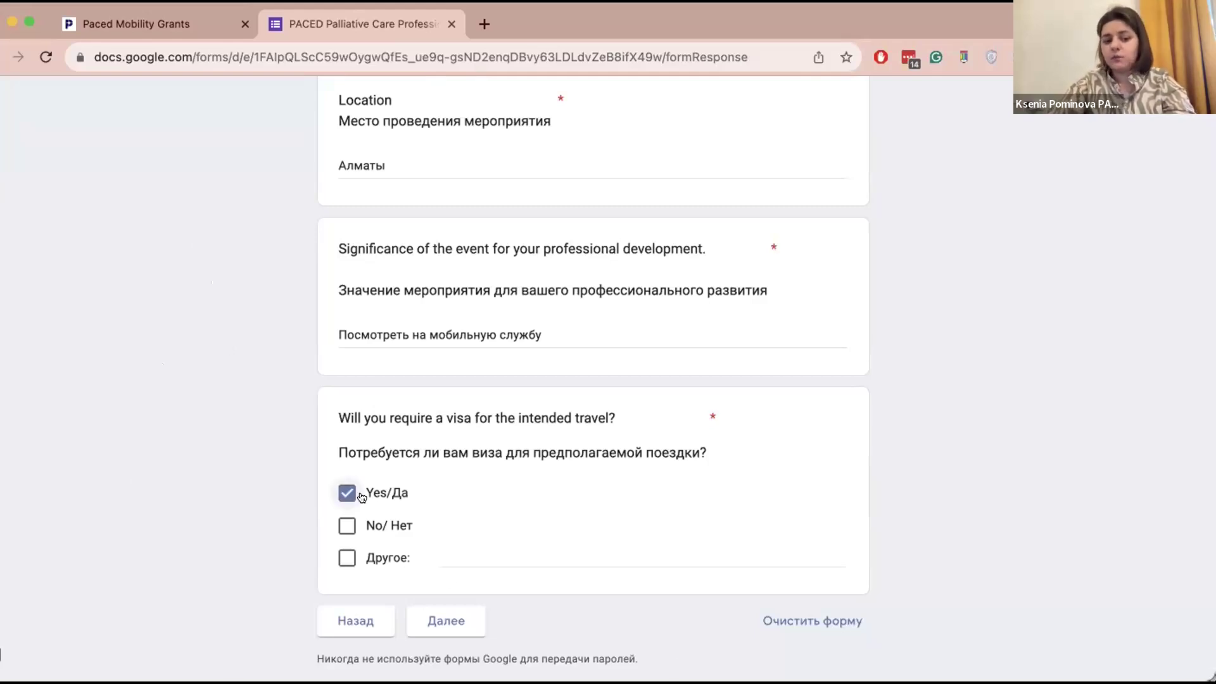
click(361, 495)
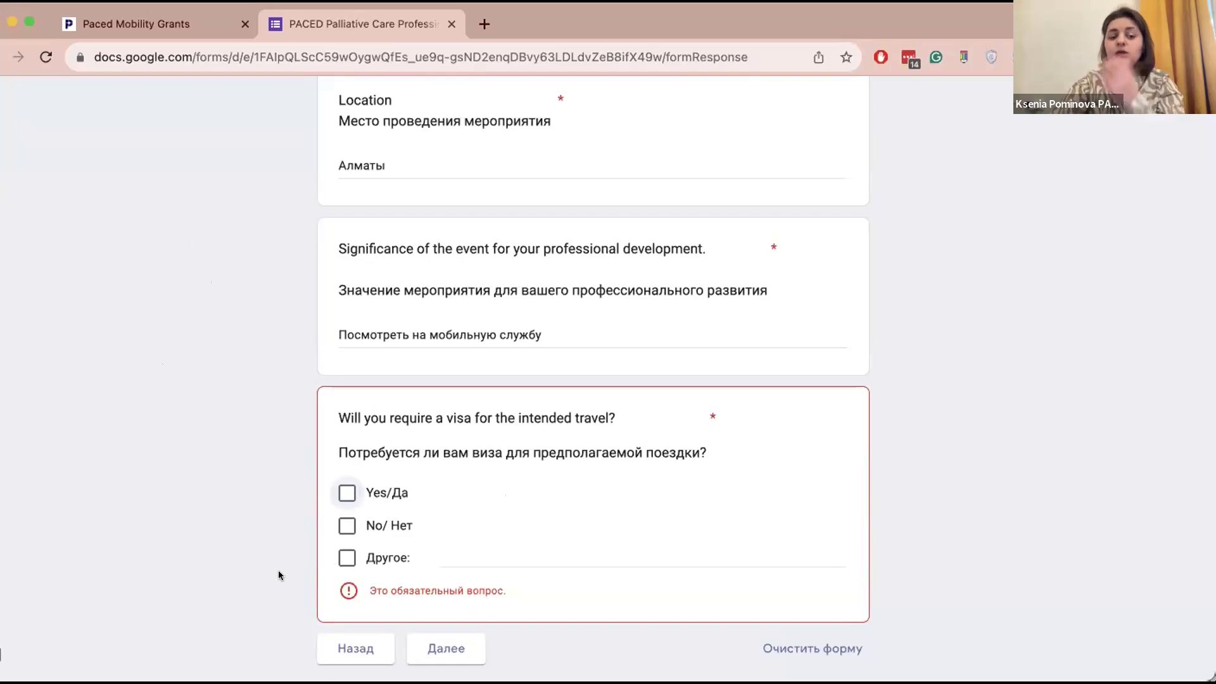
click(347, 525)
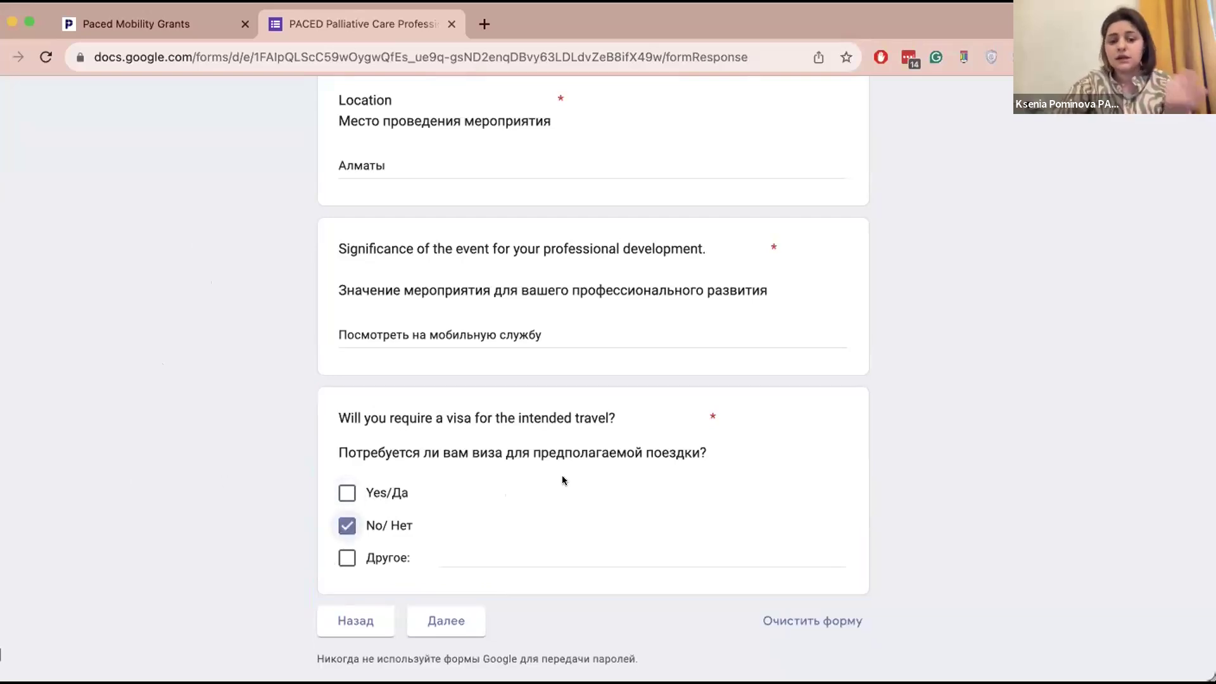
click(445, 621)
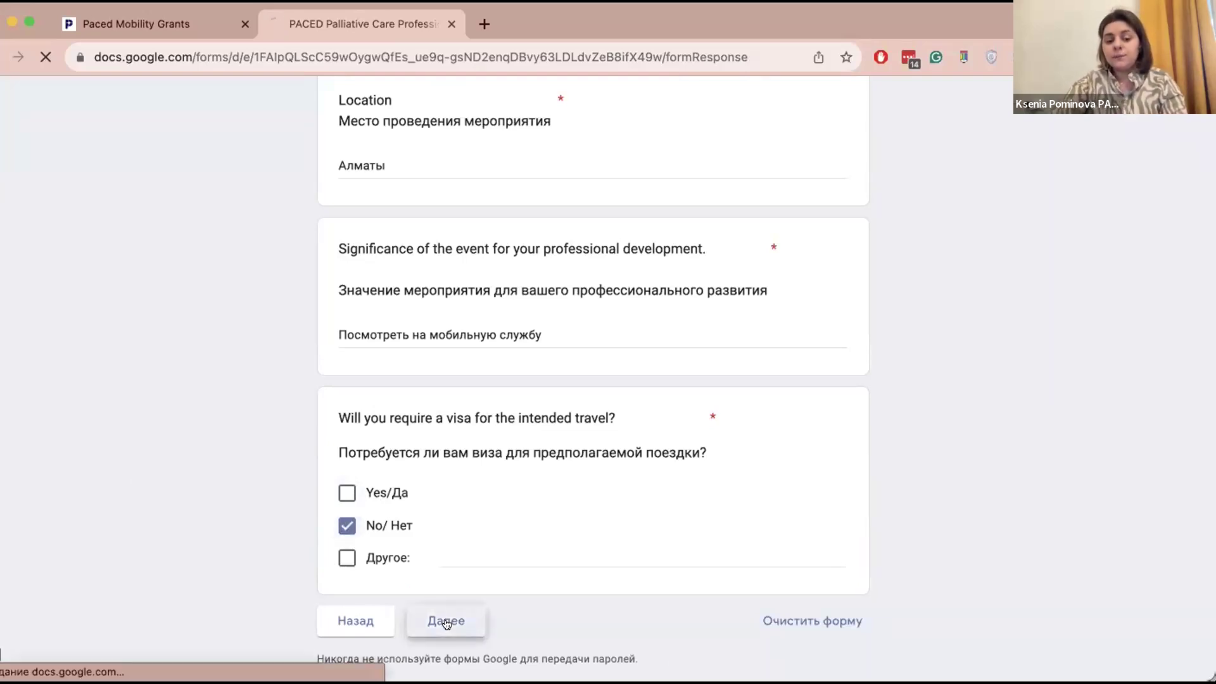
Step: Enter 500 as the cost of transport in both directions in the Budget section
scroll(136, 491, down, 5)
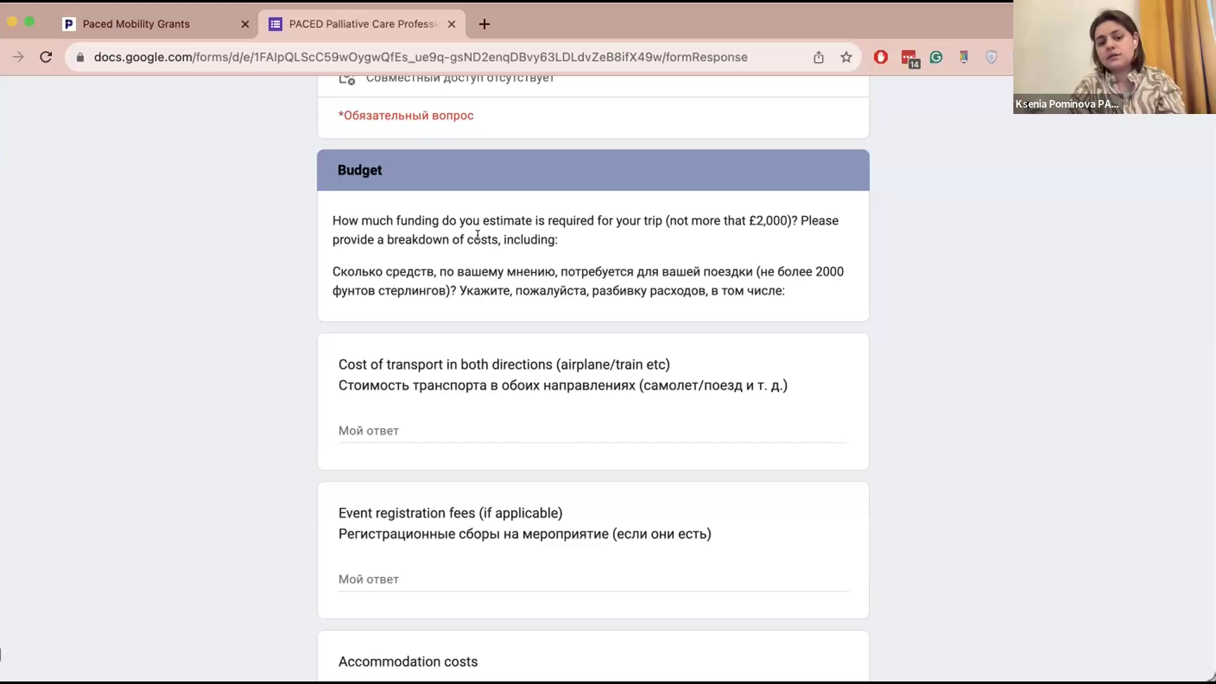
click(355, 428)
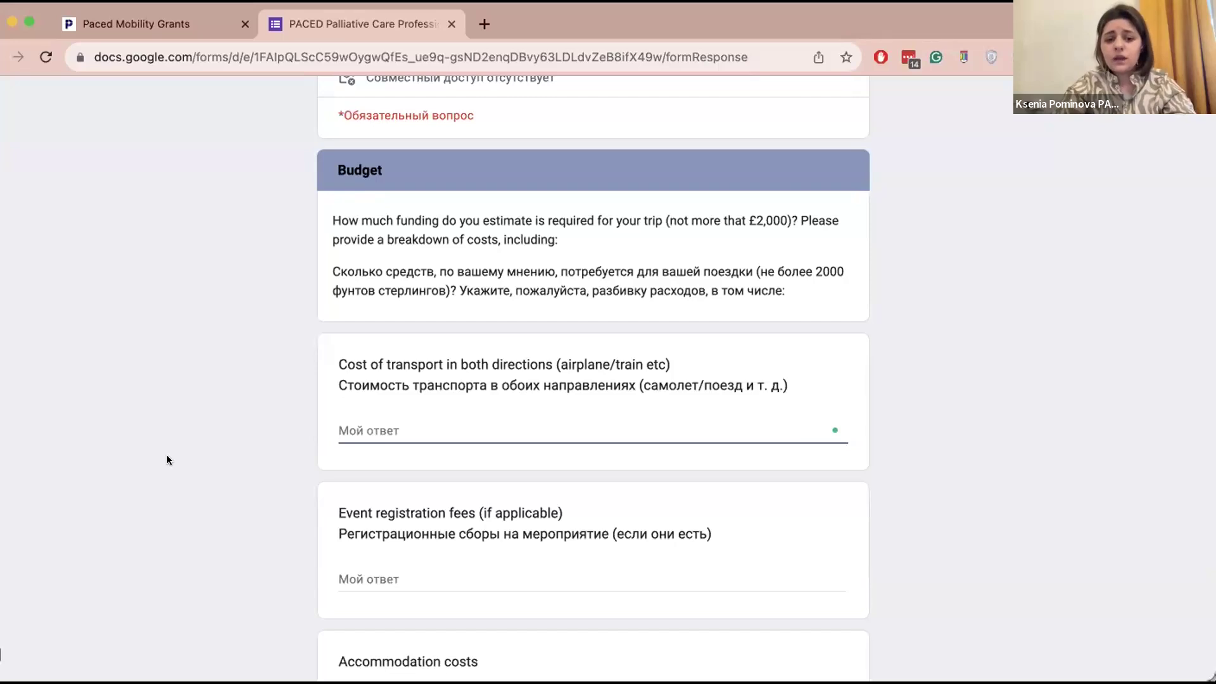
text(500)
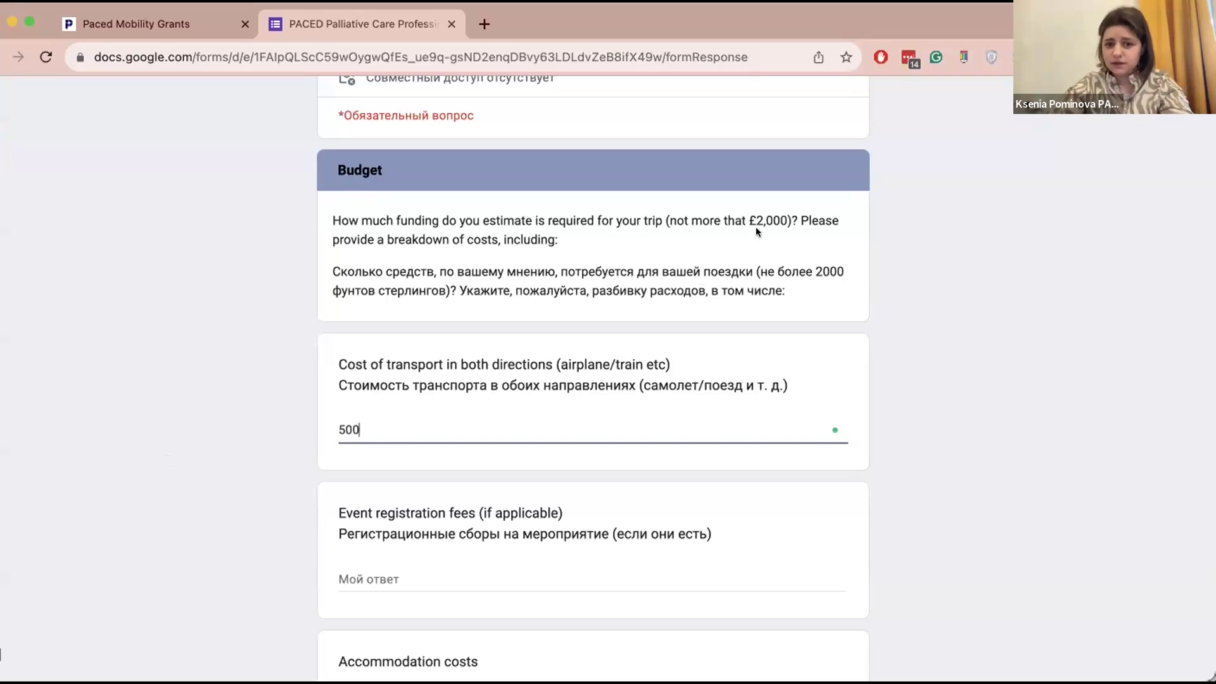
click(755, 216)
drag(755, 217, 741, 217)
click(749, 217)
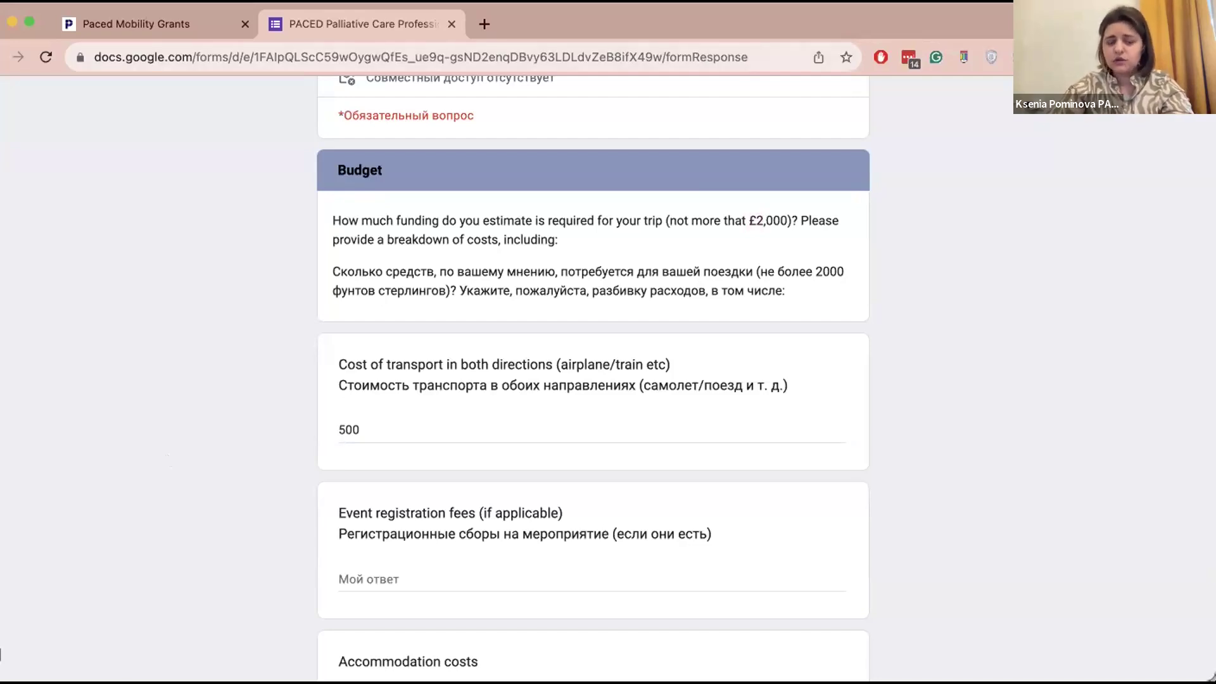
Step: Search Google in a new browser tab for "лари в фунты"
click(483, 24)
text(лари в фен)
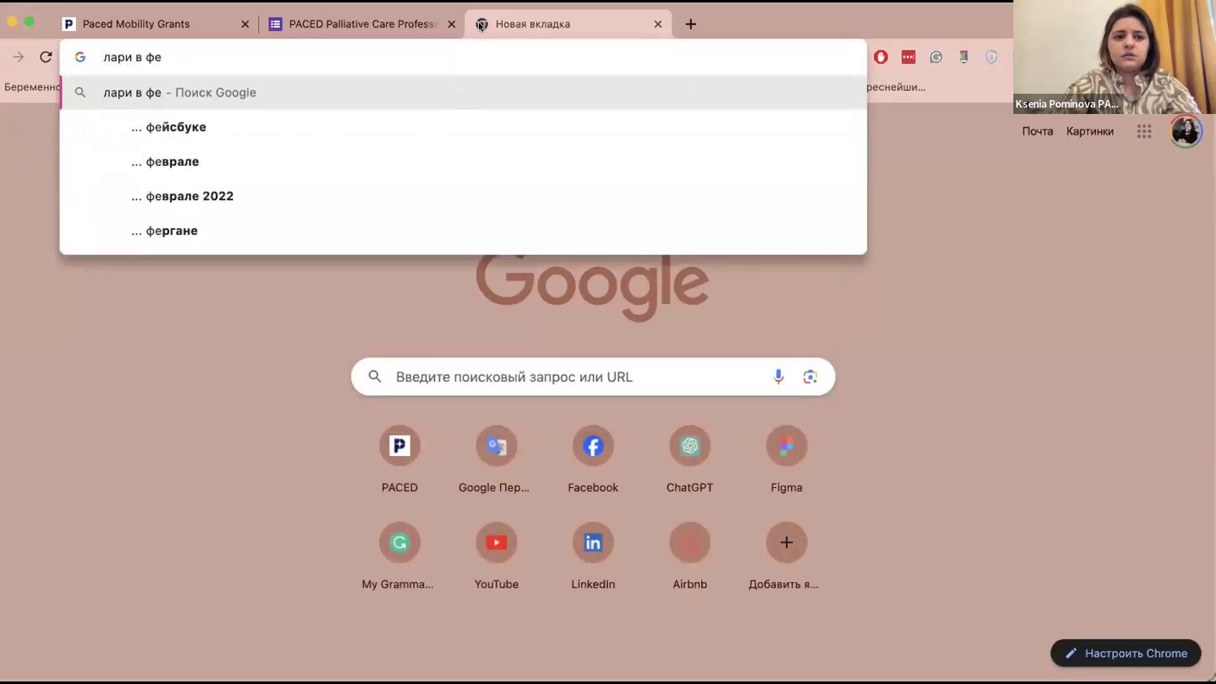
text(унты)
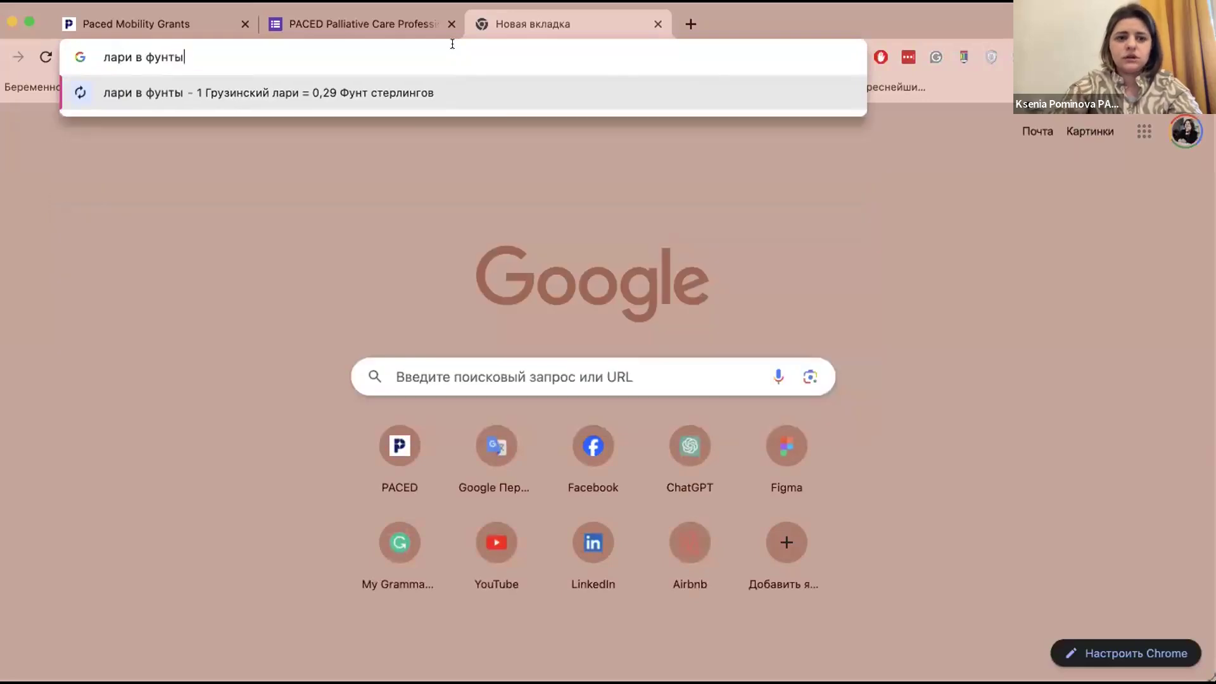
key(Return)
Step: Convert 200 Georgian lari to pounds sterling in the currency converter and select the resulting pound amount
click(188, 431)
text(200)
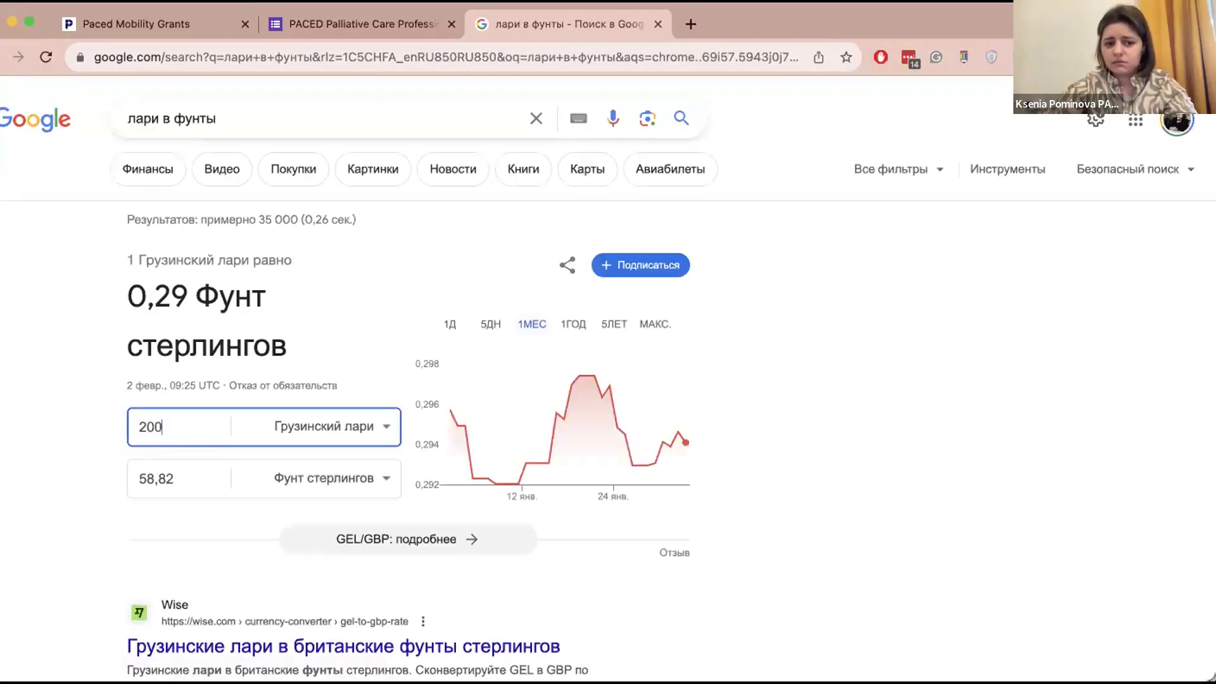
click(171, 477)
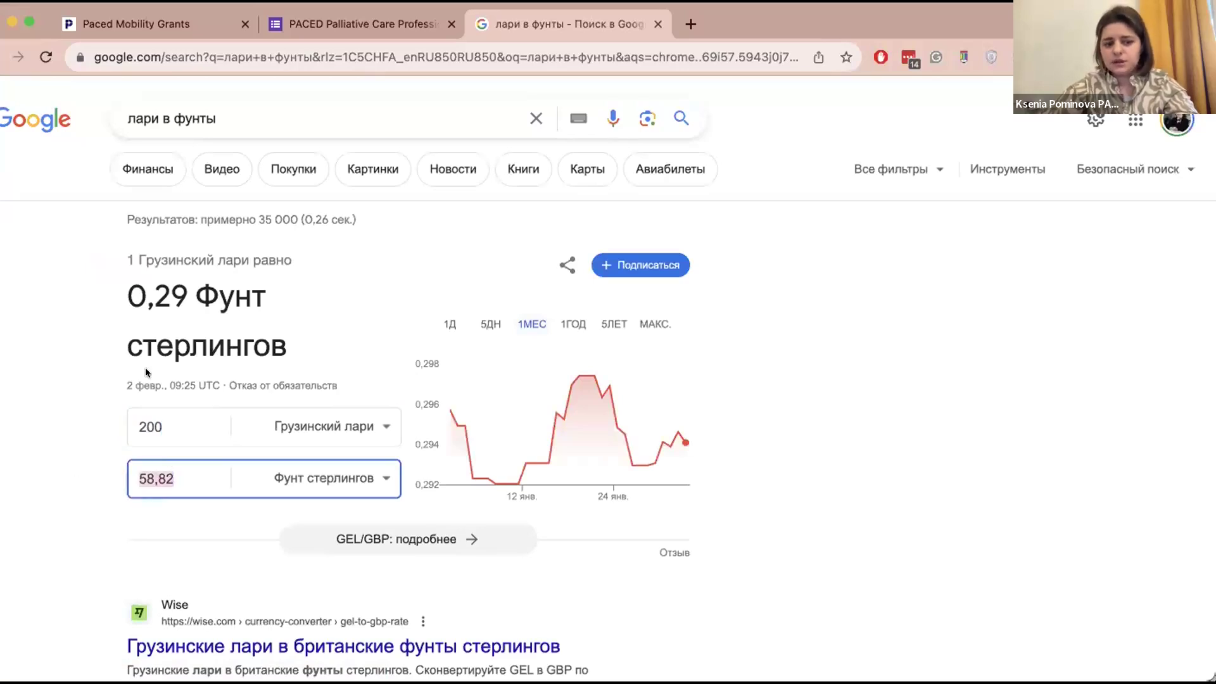
Step: Return to the application form, replace the transport cost in both directions with 120, and close the currency conversion page
click(313, 24)
drag(380, 429, 280, 426)
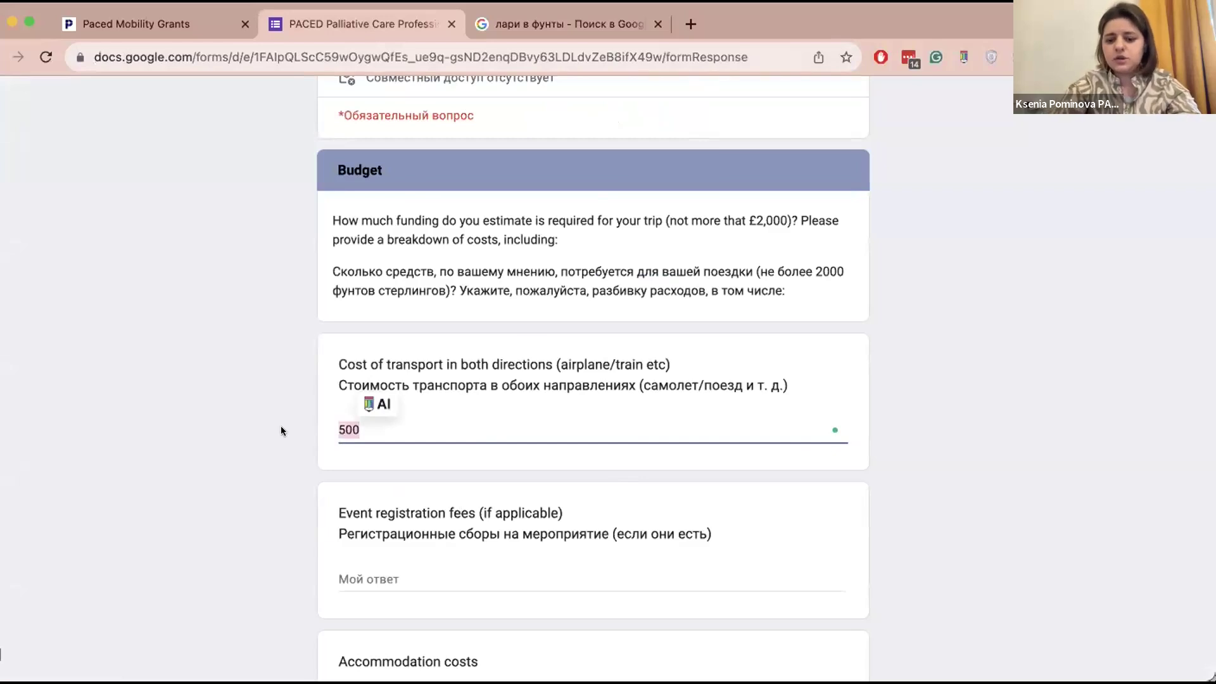
text(60)
key(BackSpace)
key(BackSpace)
text(120)
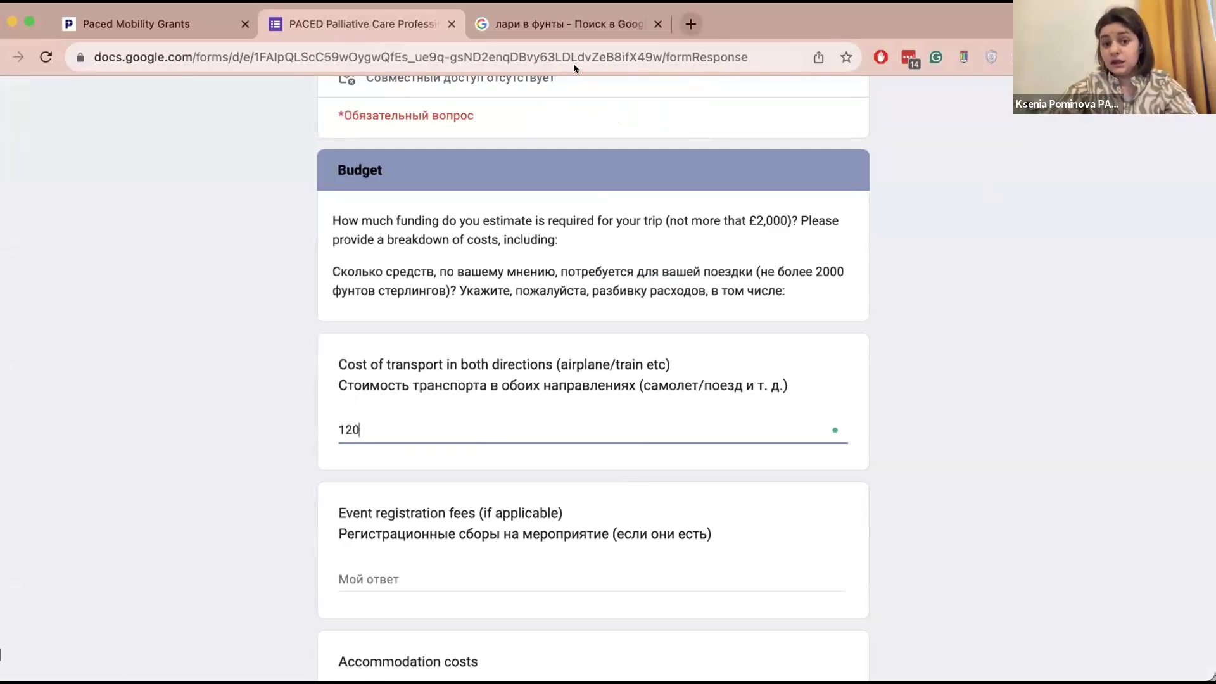
click(658, 24)
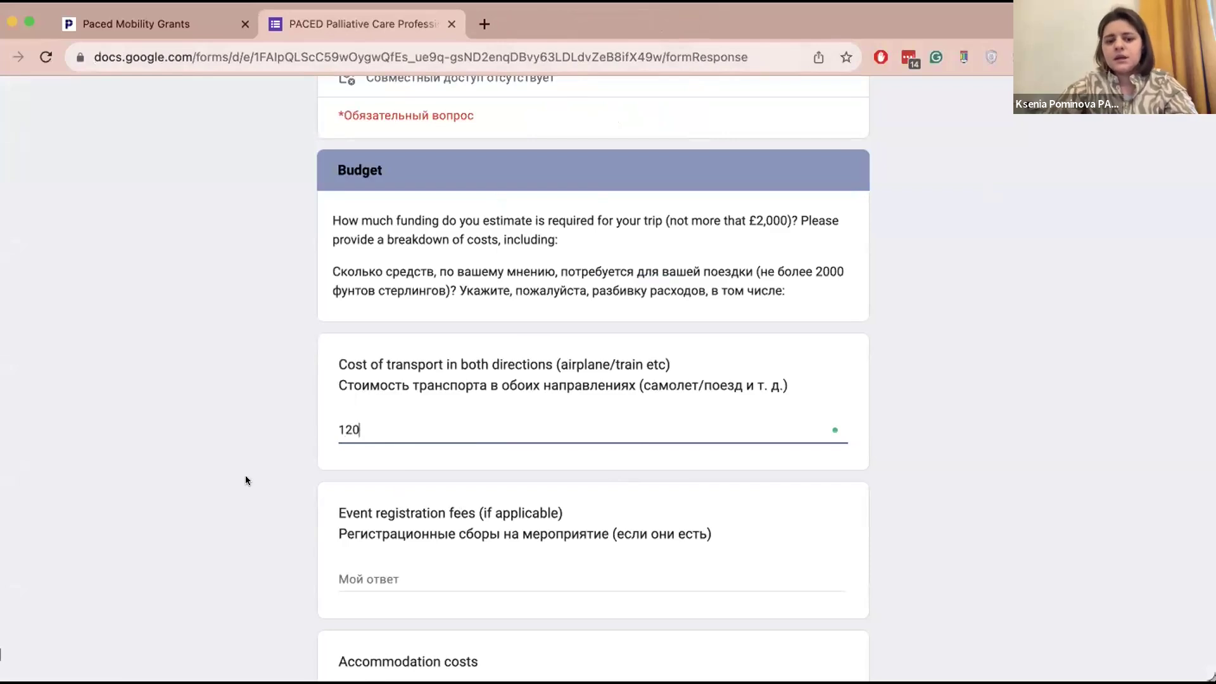
Step: Enter "уточняем" as the answer for the event registration fees
scroll(266, 475, down, 2)
click(416, 486)
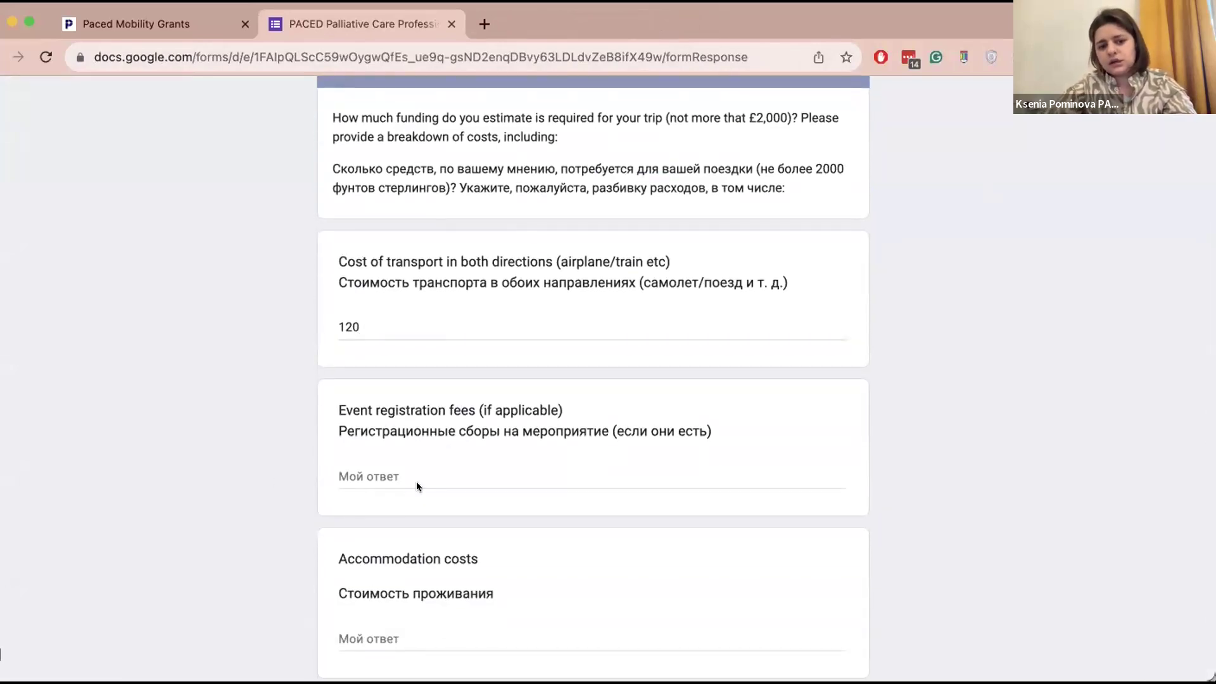
click(412, 473)
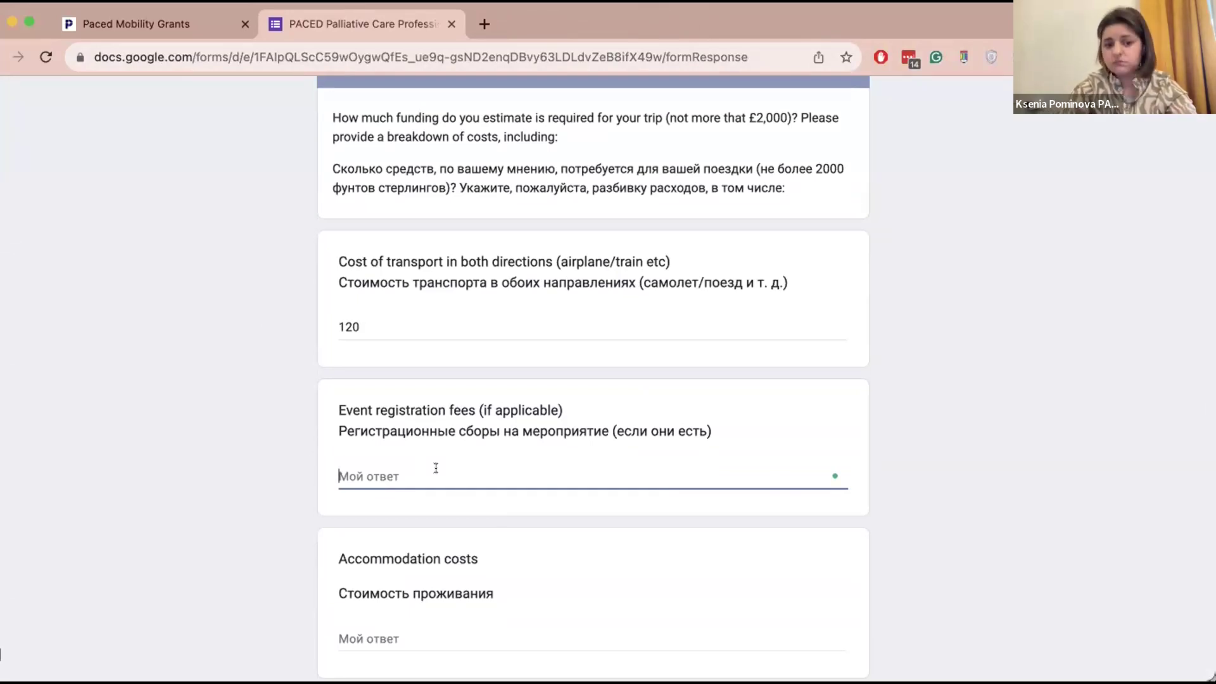
text(уточняем)
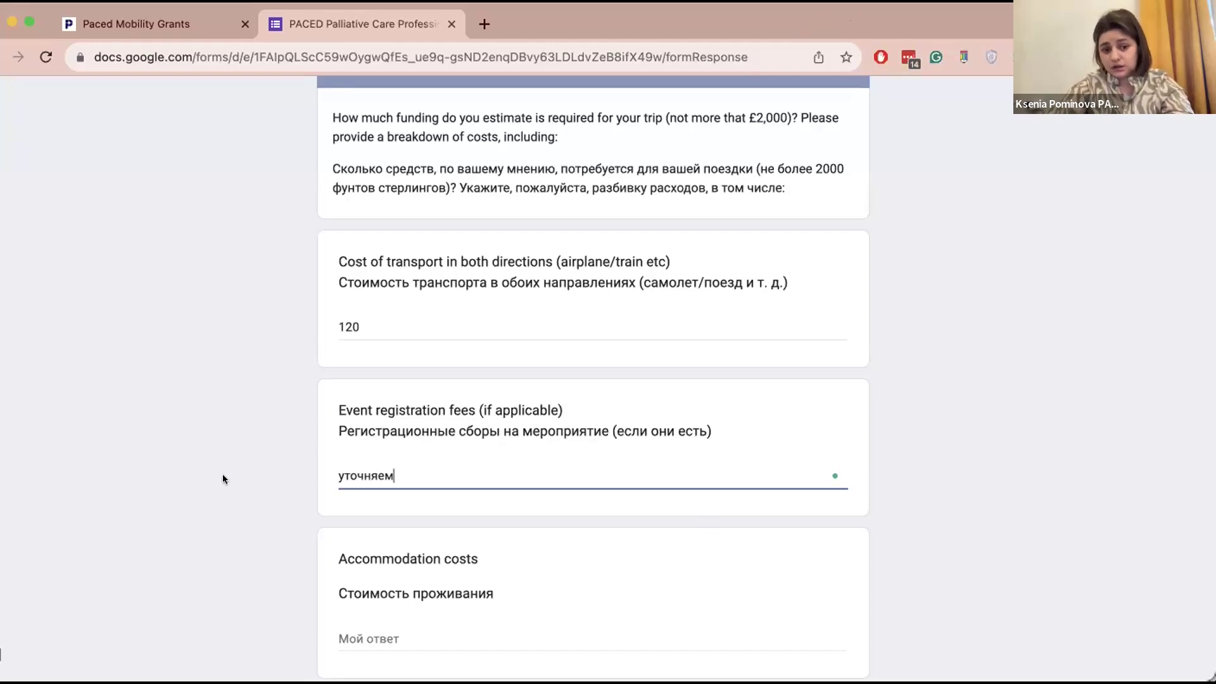
Step: Fill in the accommodation costs with "4 ночи по 80 фунтов - ссылка на Booking"
scroll(223, 479, down, 3)
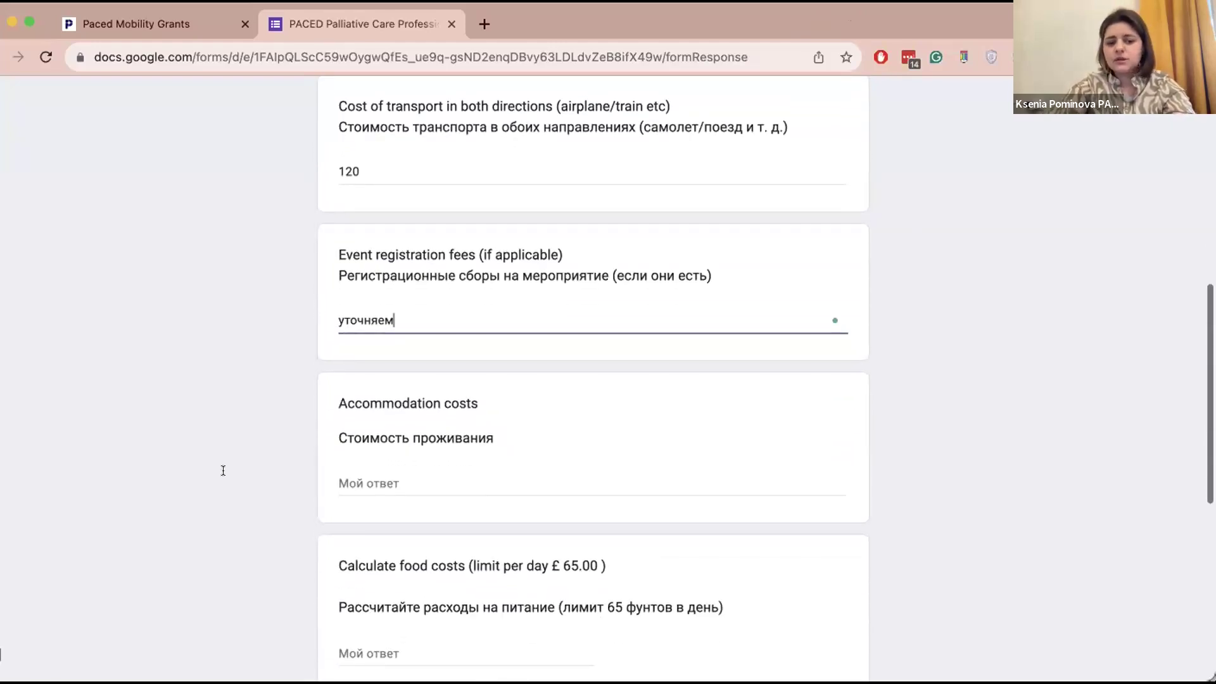
key(Tab)
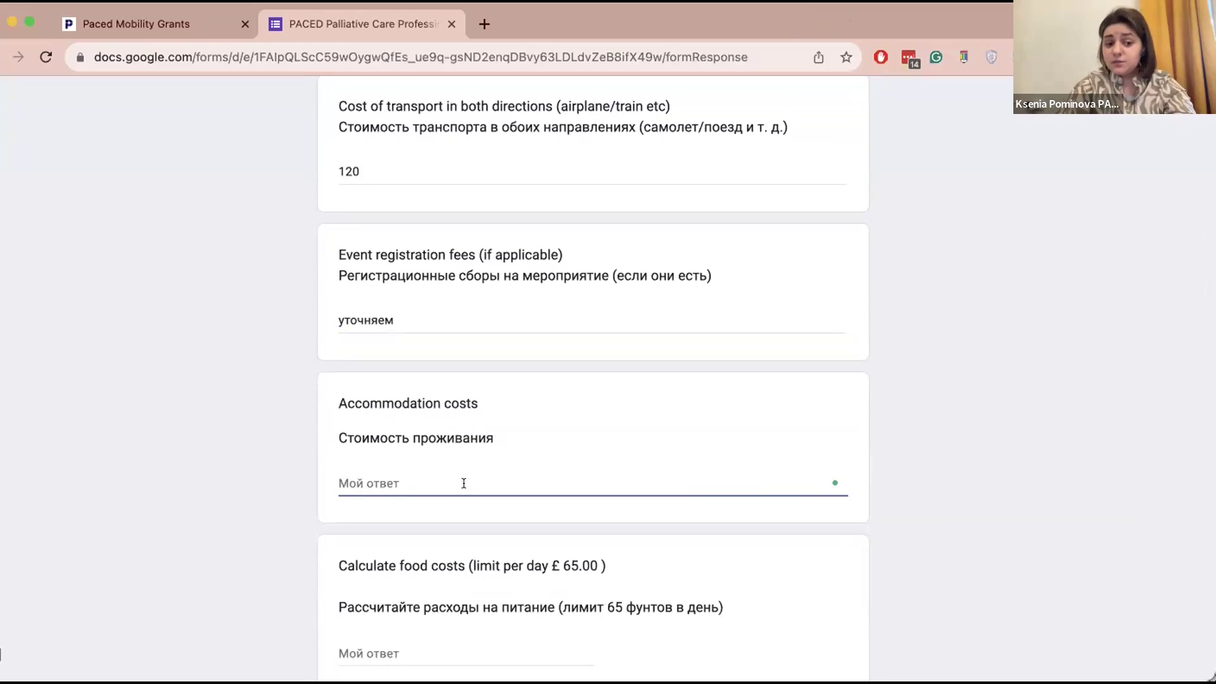
text(4 ночи по )
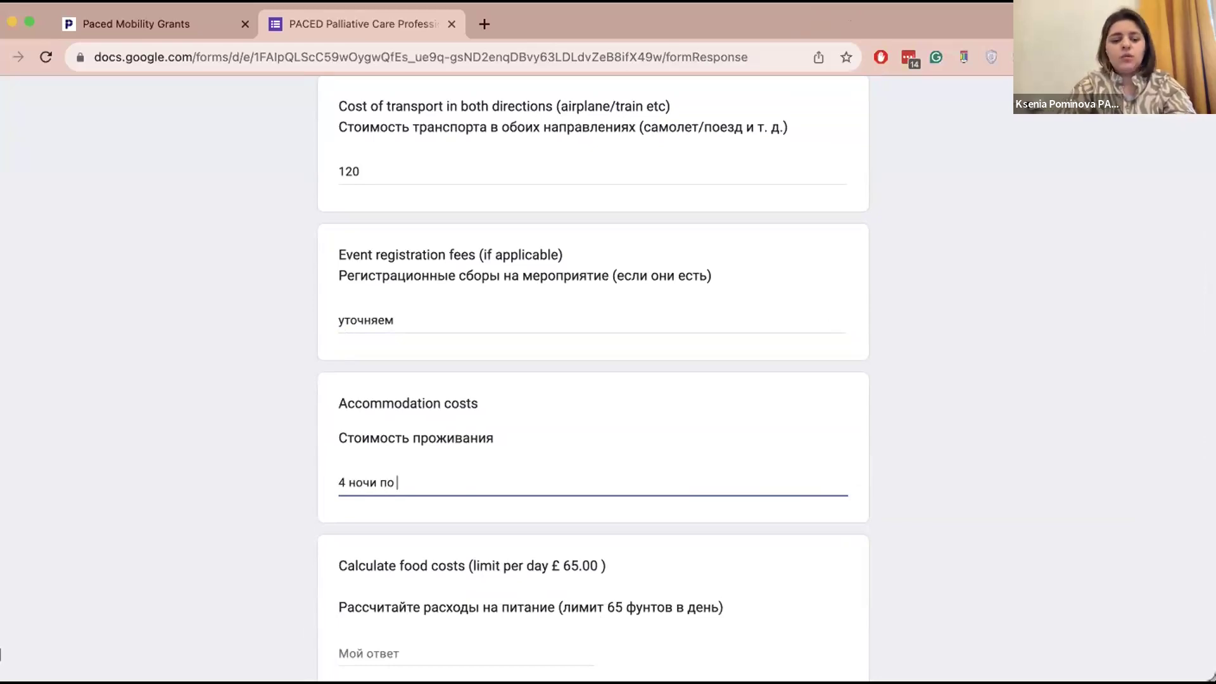
text(10)
key(BackSpace)
key(BackSpace)
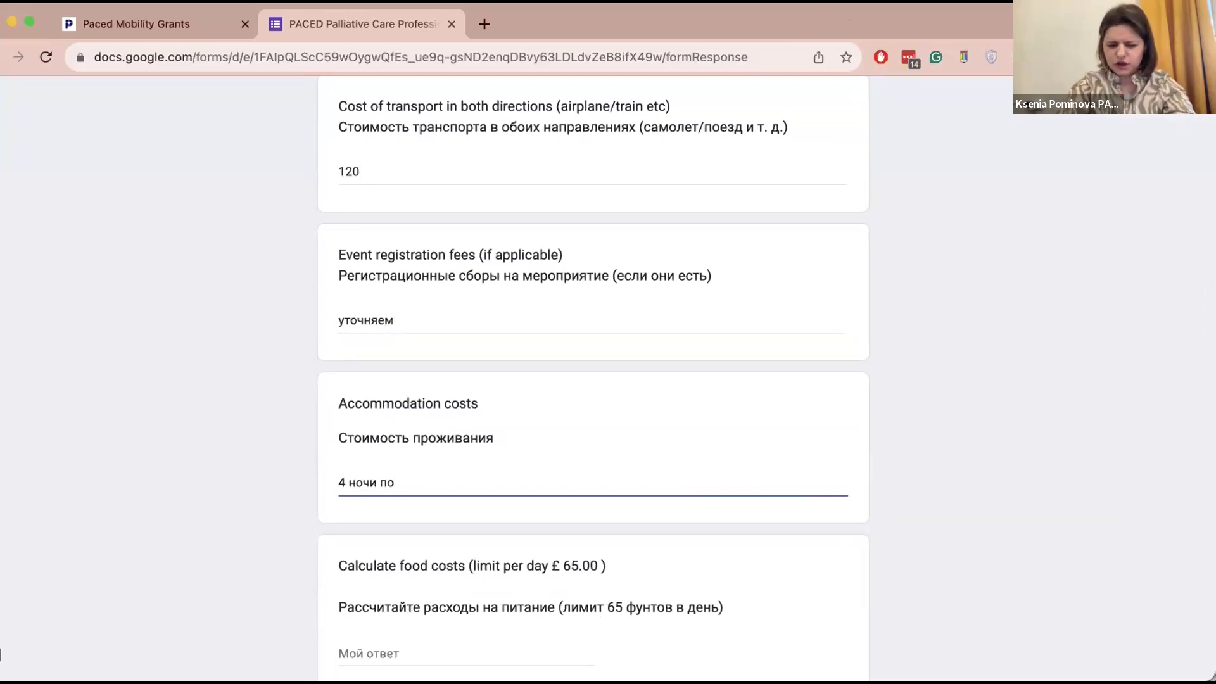
text(80 ф)
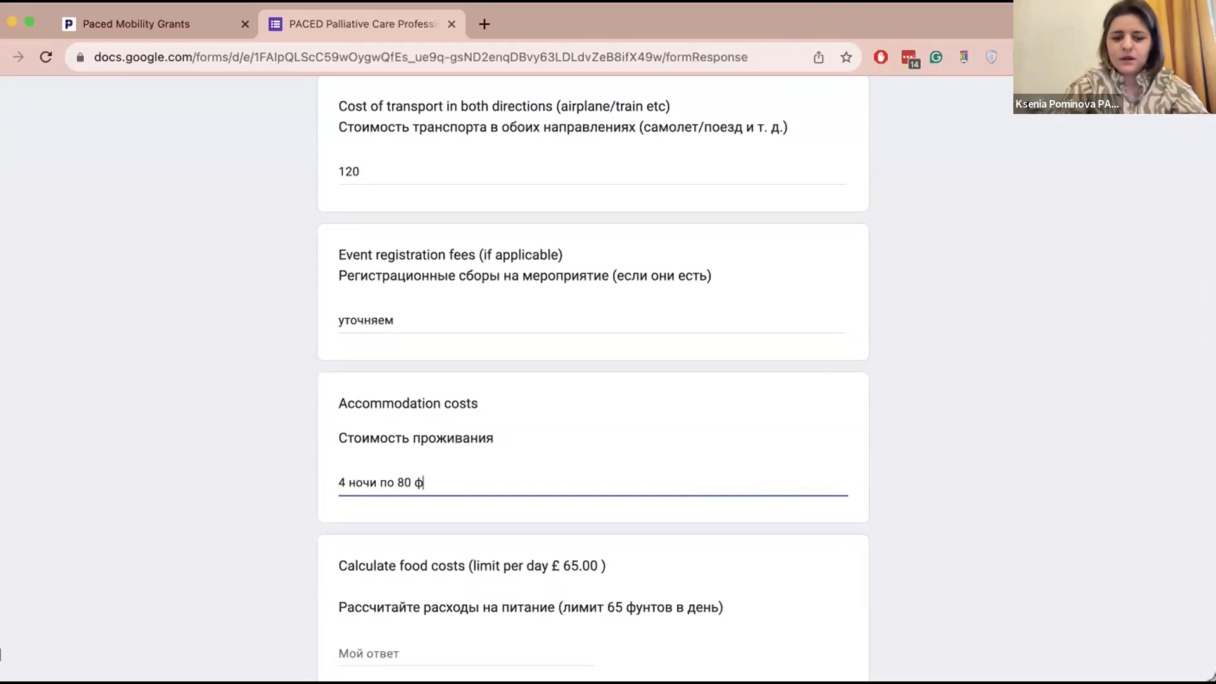
text(унтов -)
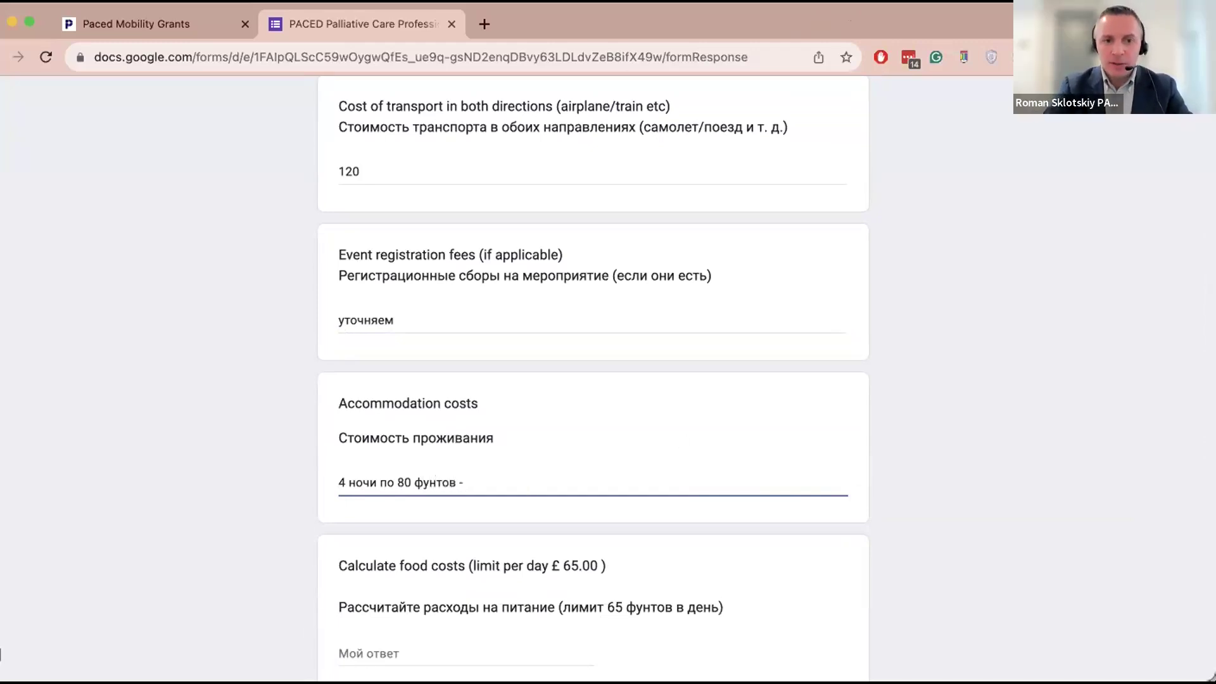
text( сс)
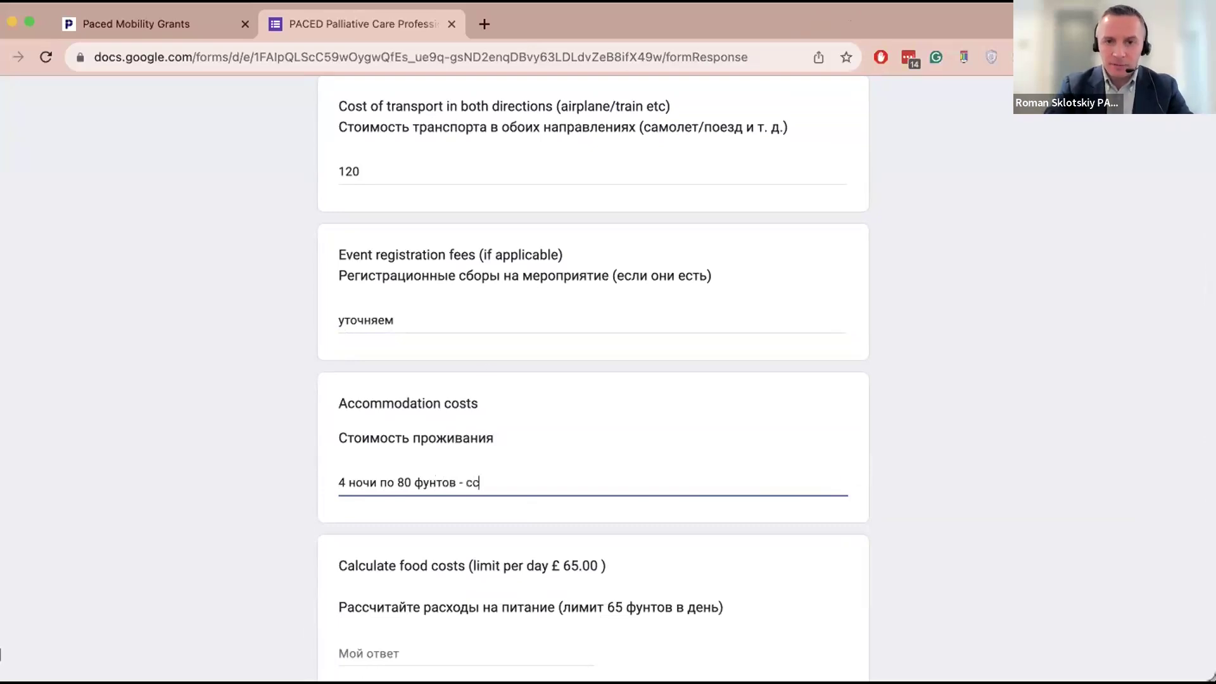
text(ылка на Booking)
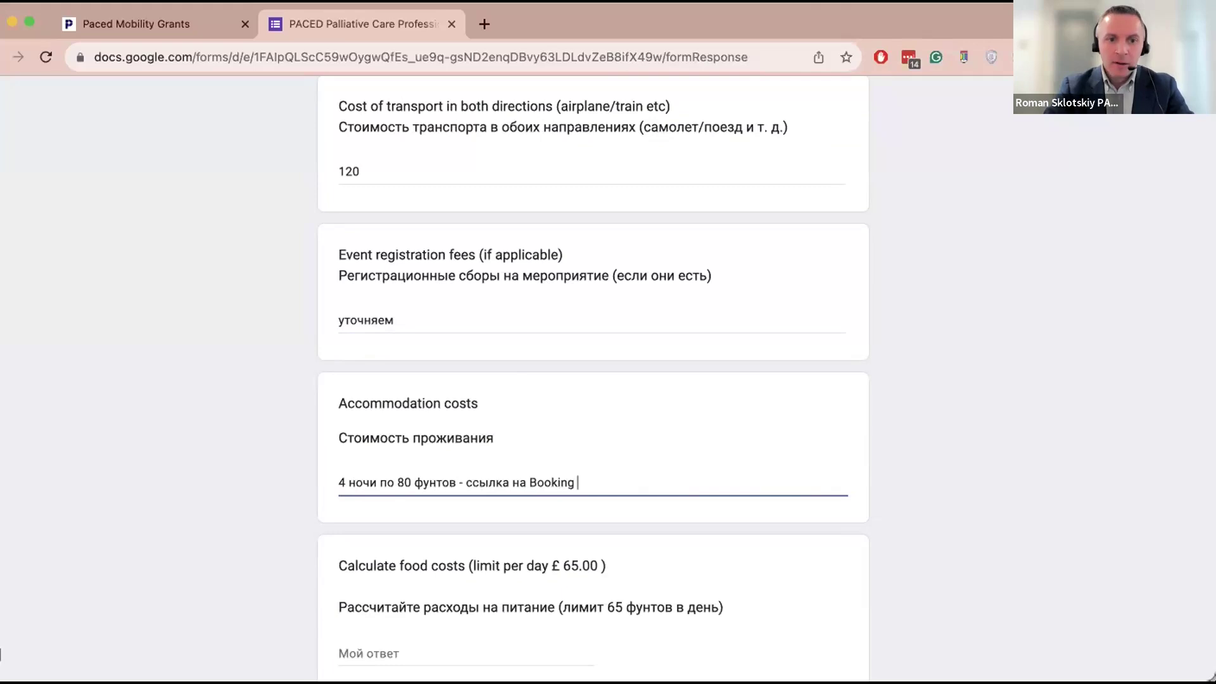